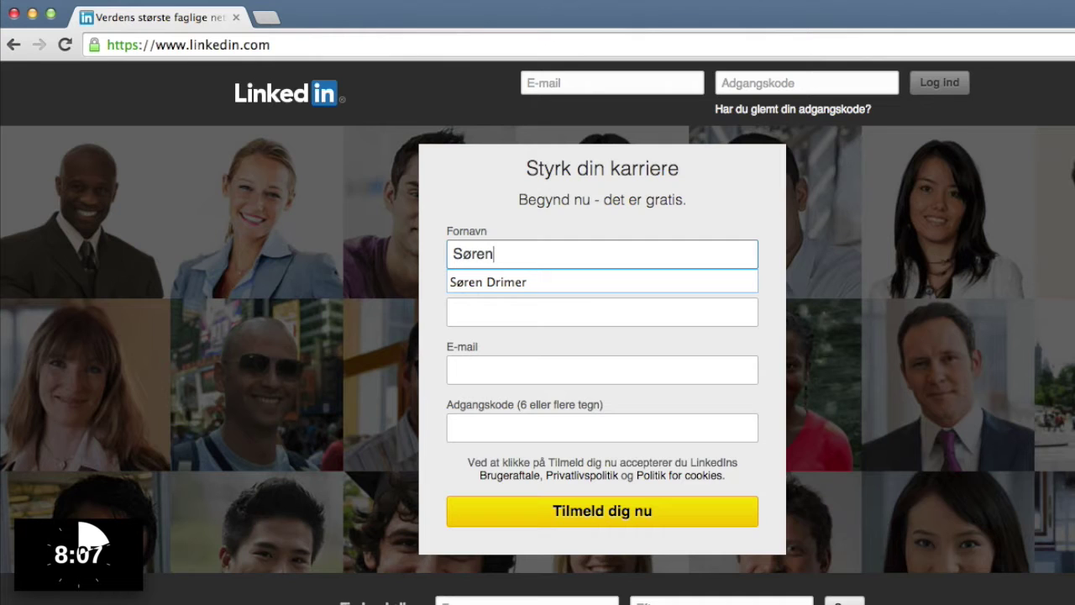
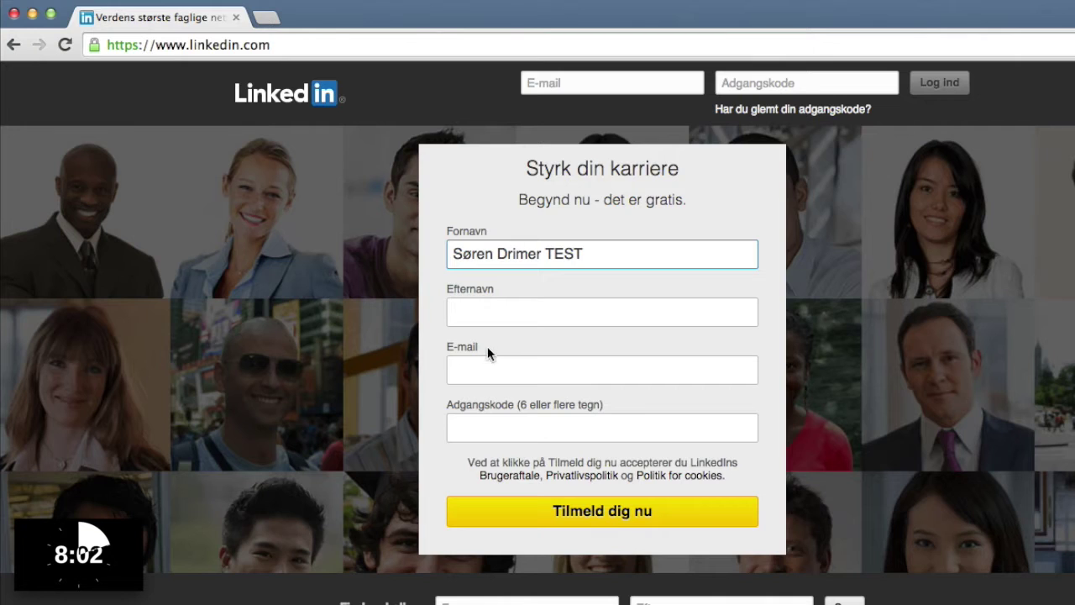
Enter the new member's first and last name in the sign-up form.
left_click(487, 314)
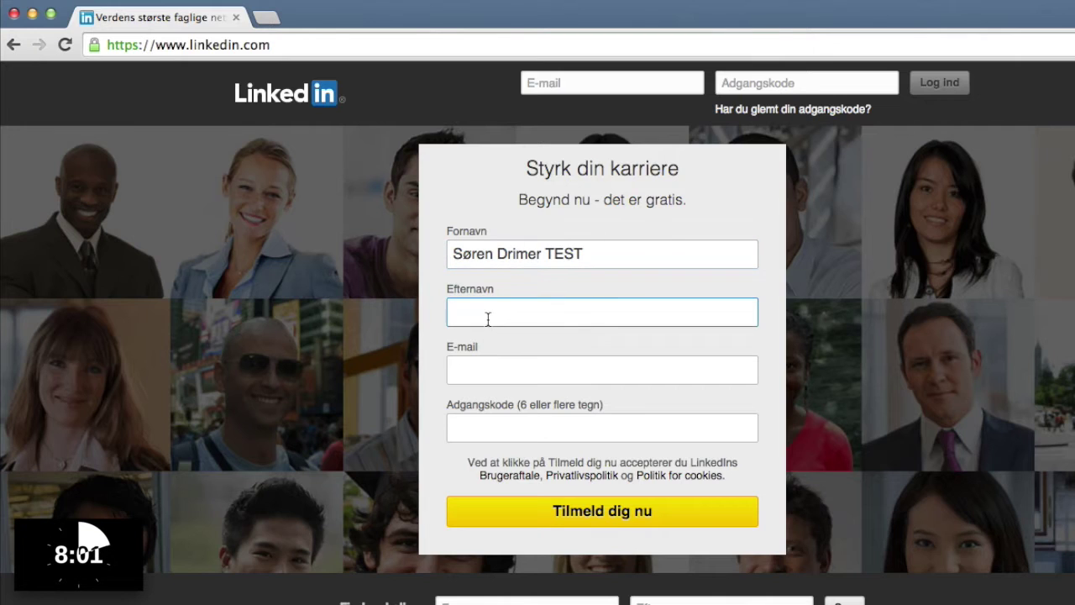
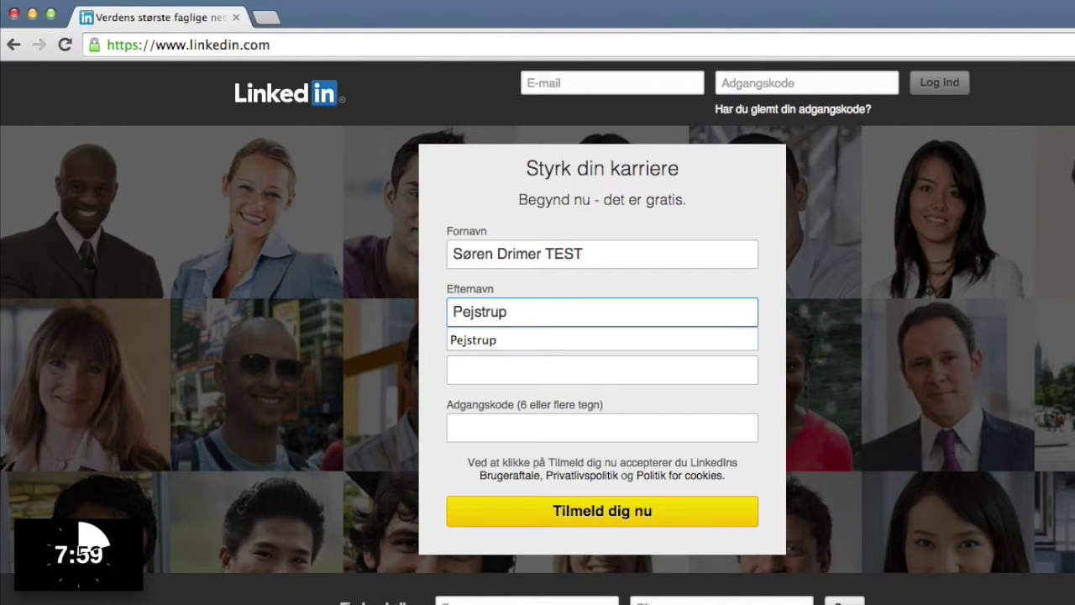
key("Tab")
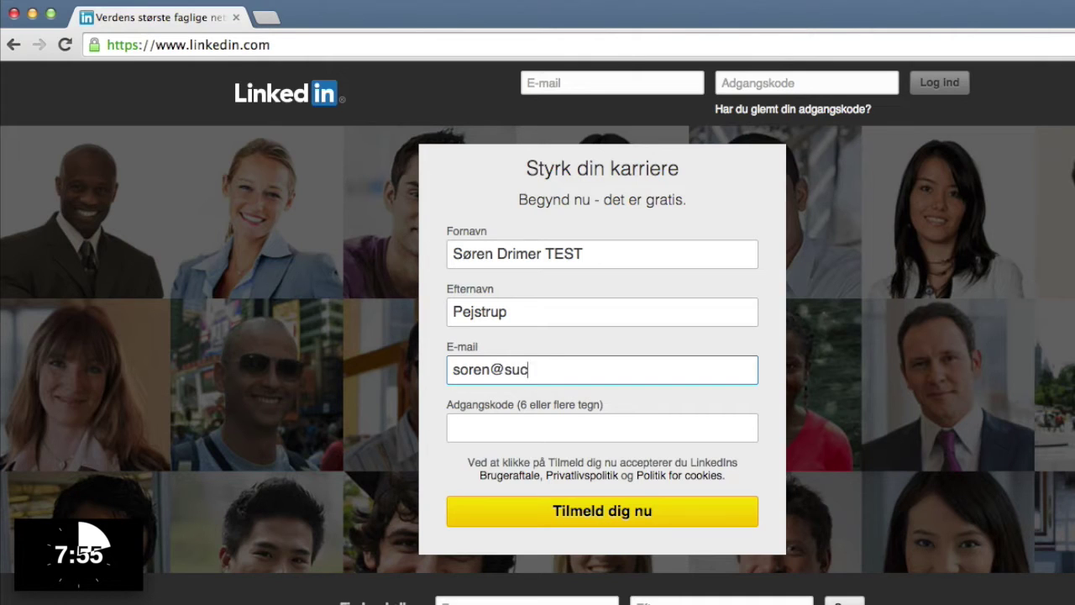
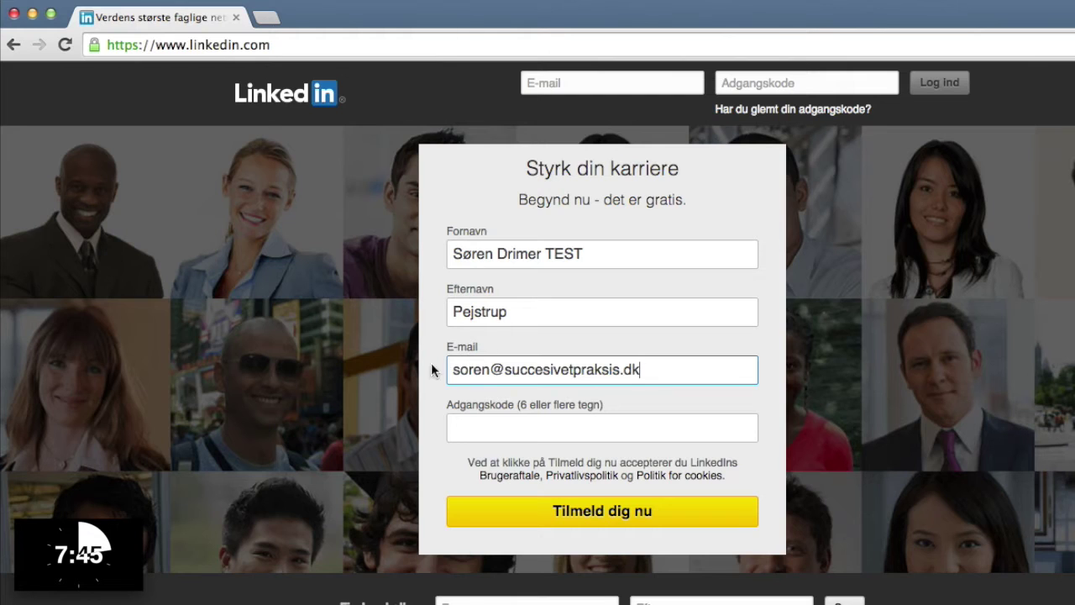
Enter and correct the member's e-mail address, add the account password, and submit the sign-up.
left_click(490, 367)
type("2")
left_click(490, 427)
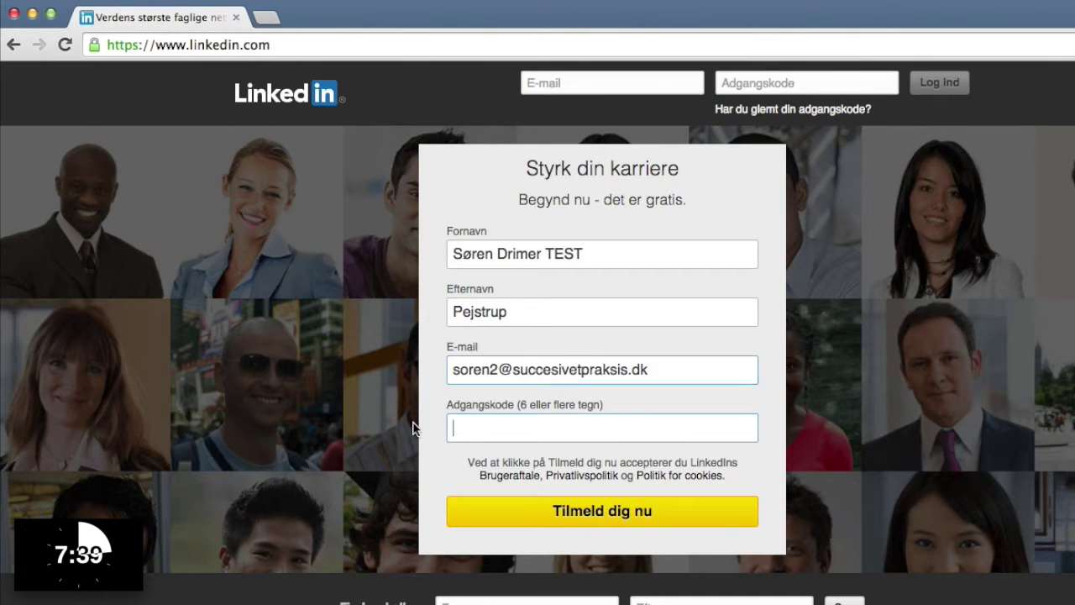
type("•••")
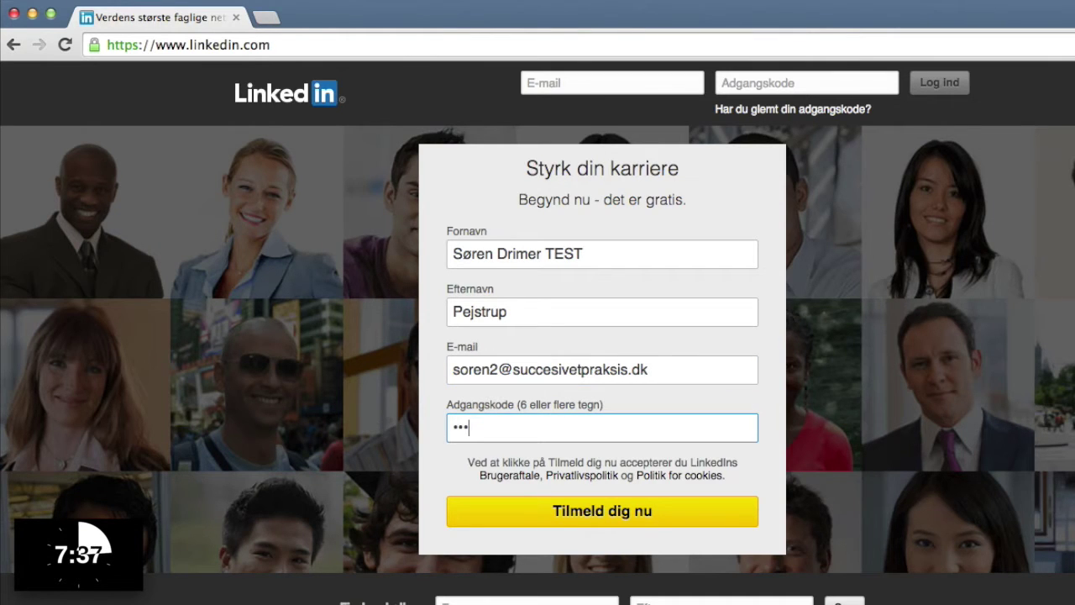
type("••")
left_click(570, 512)
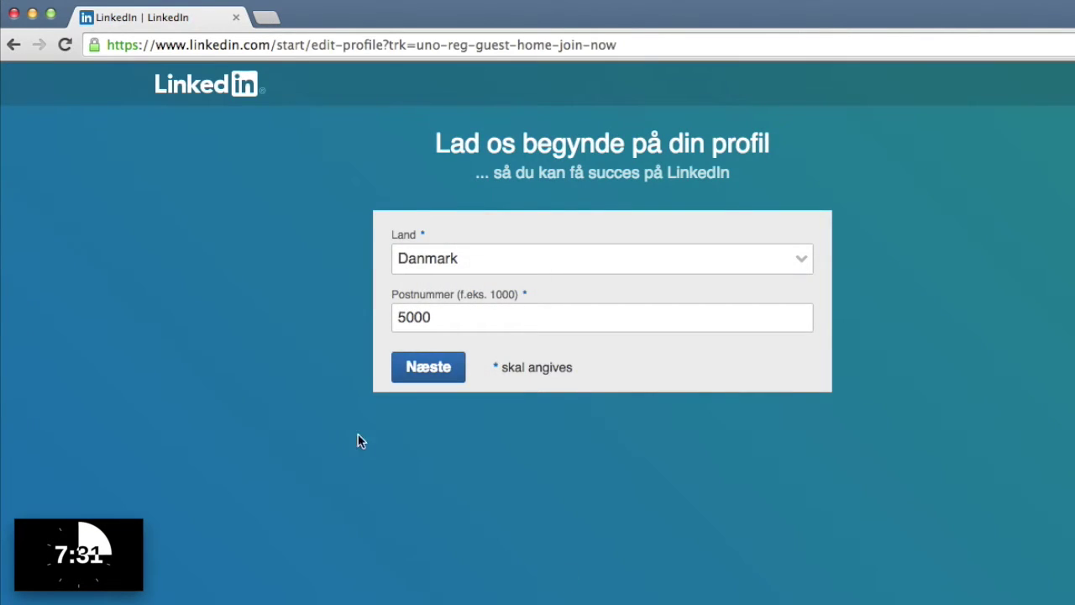
Change the postcode to 5500 and continue.
left_click(414, 317)
key("BackSpace")
type("5")
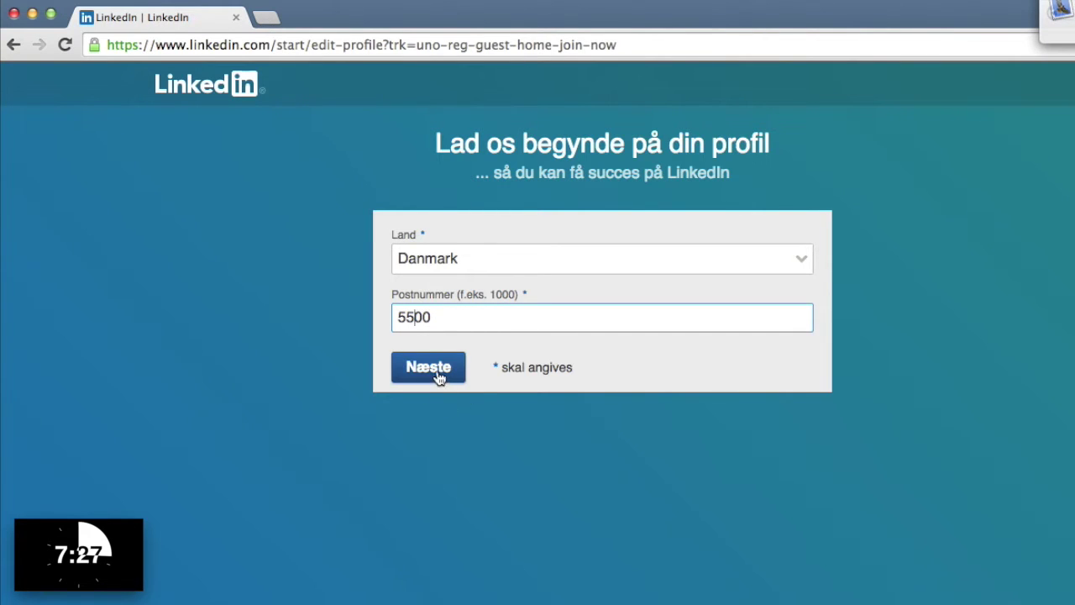
left_click(438, 373)
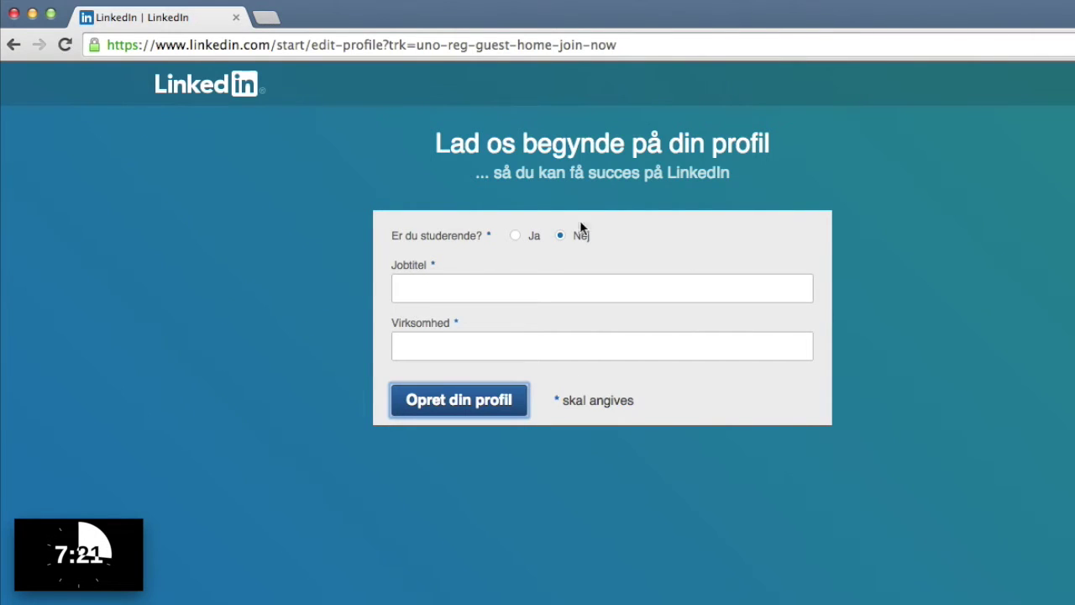
Register as a student at Københavns Universitet, 2001 to 2008, and create the profile.
left_click(516, 237)
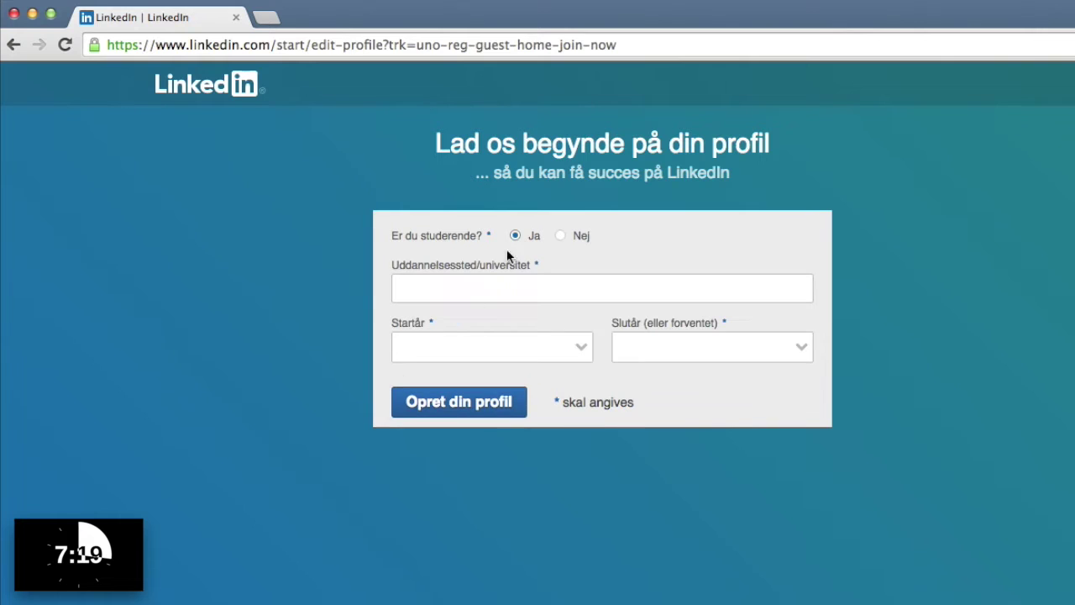
left_click(428, 288)
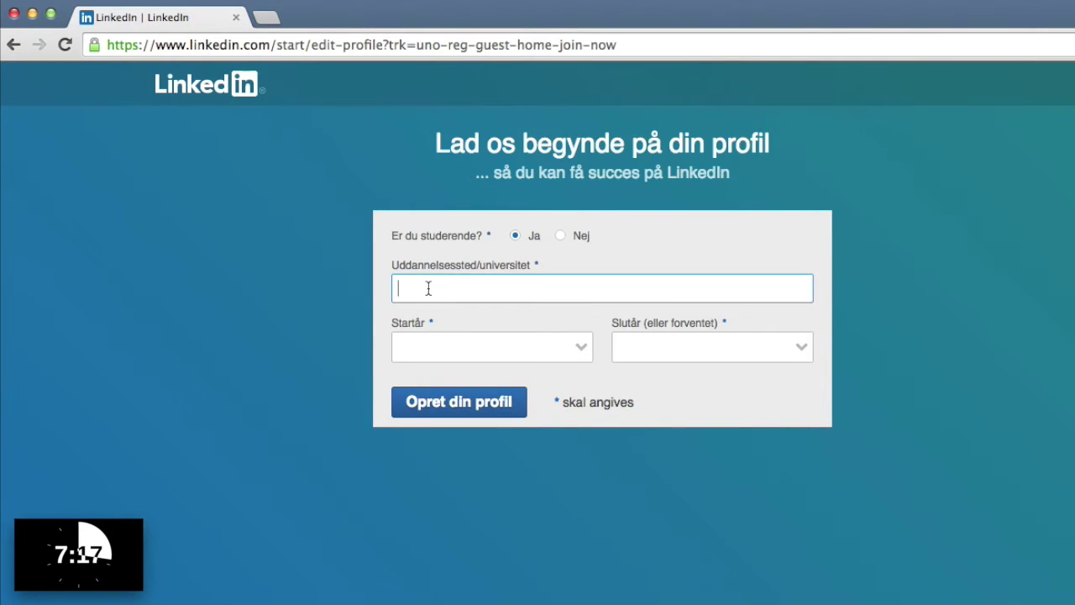
type("Københa")
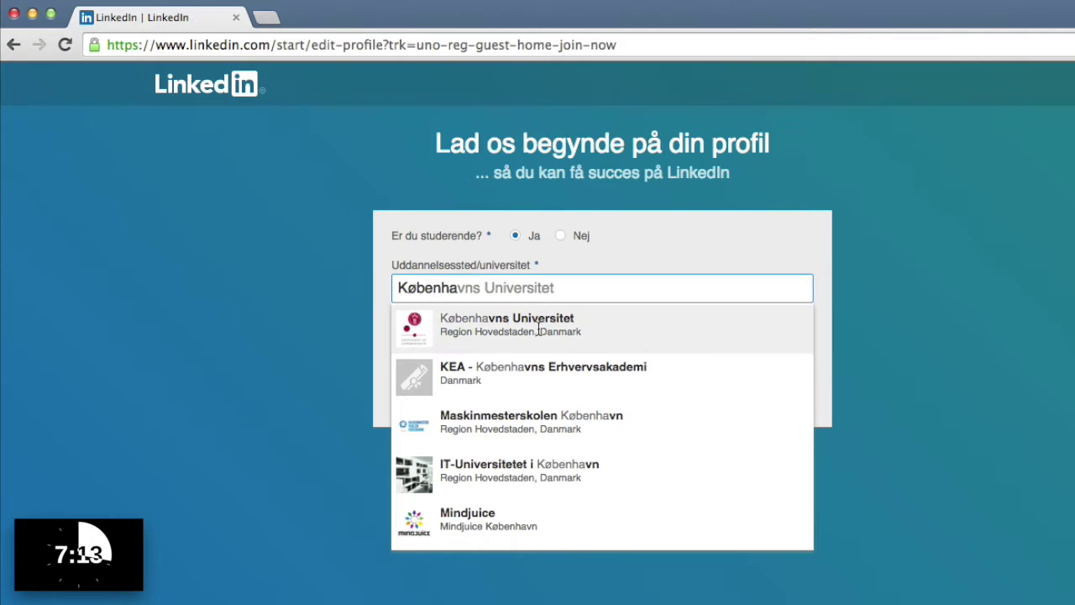
left_click(537, 327)
left_click(450, 355)
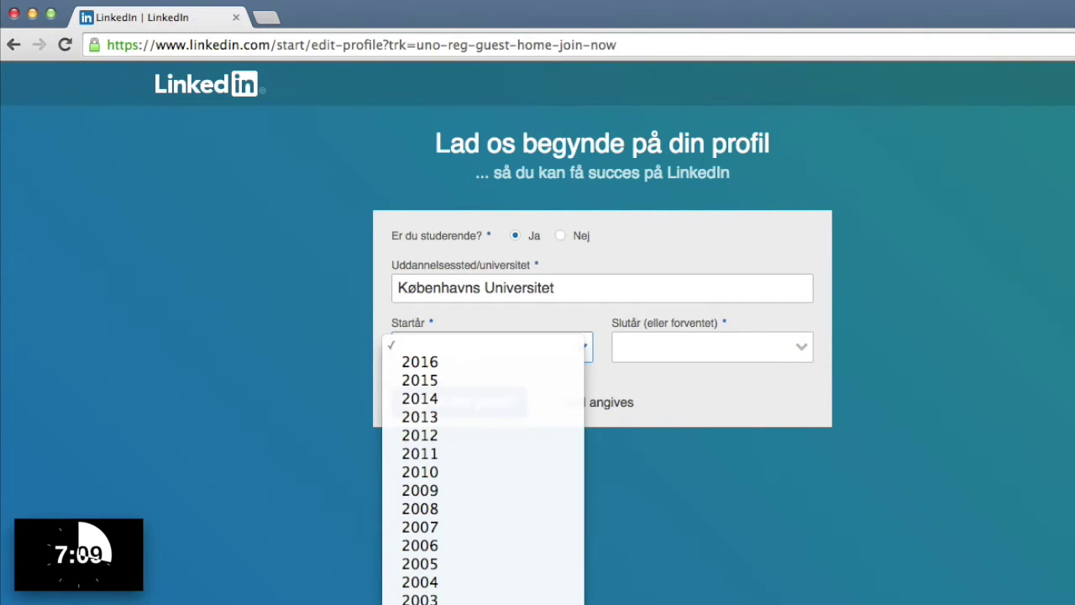
left_click(420, 604)
left_click(688, 357)
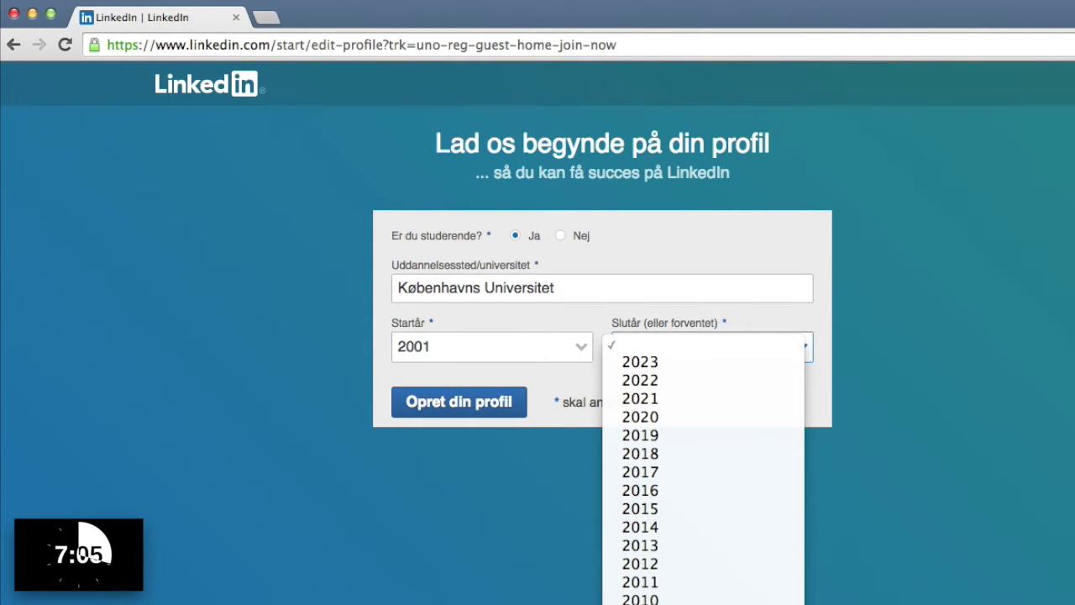
left_click(640, 604)
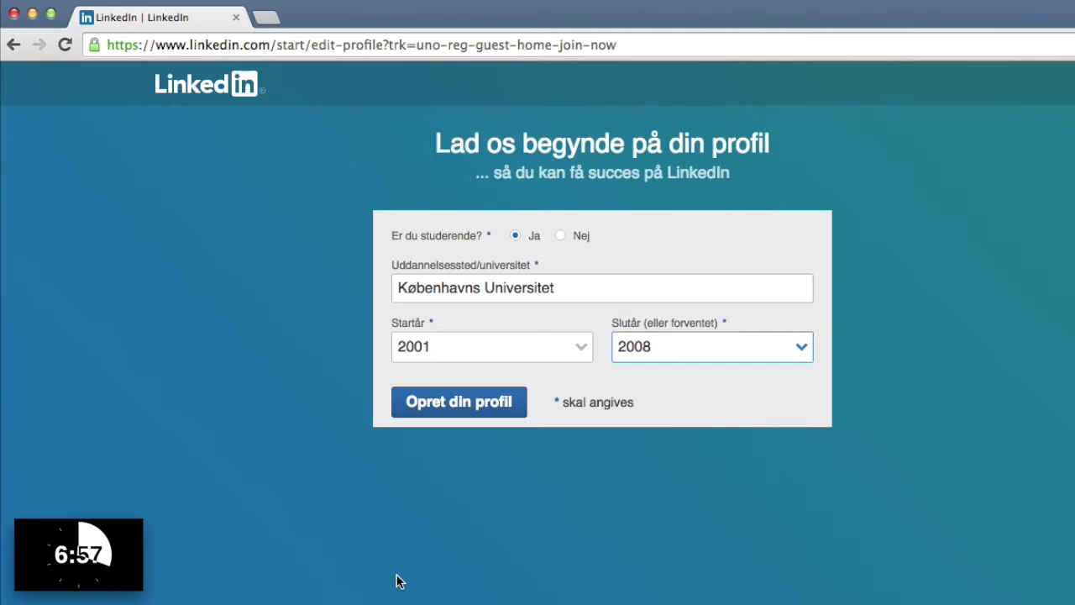
left_click(458, 403)
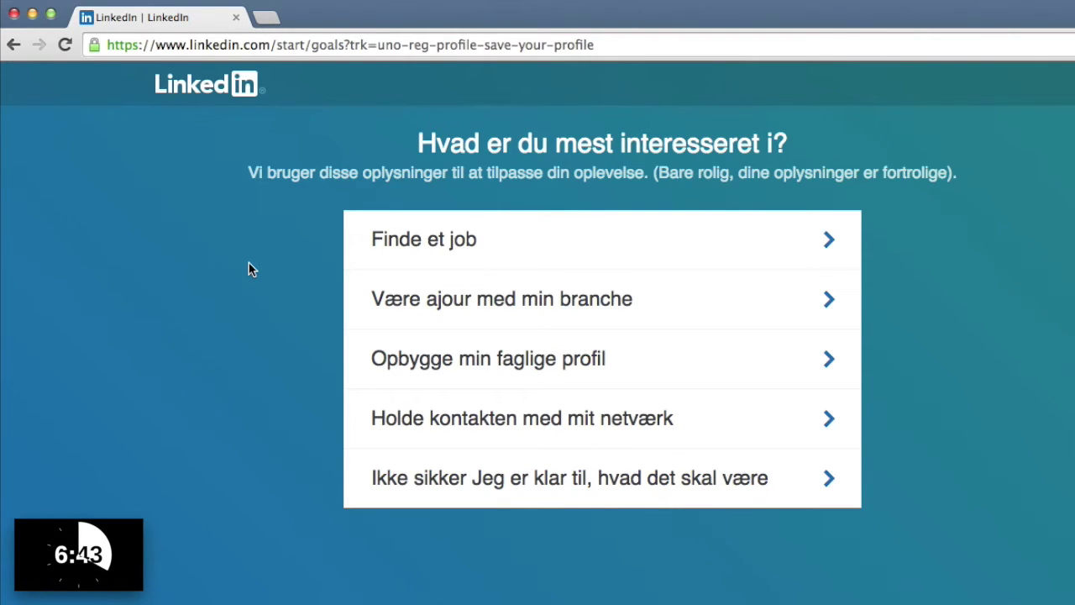
Choose 'Finde et job' as main interest and skip importing the address book.
left_click(398, 264)
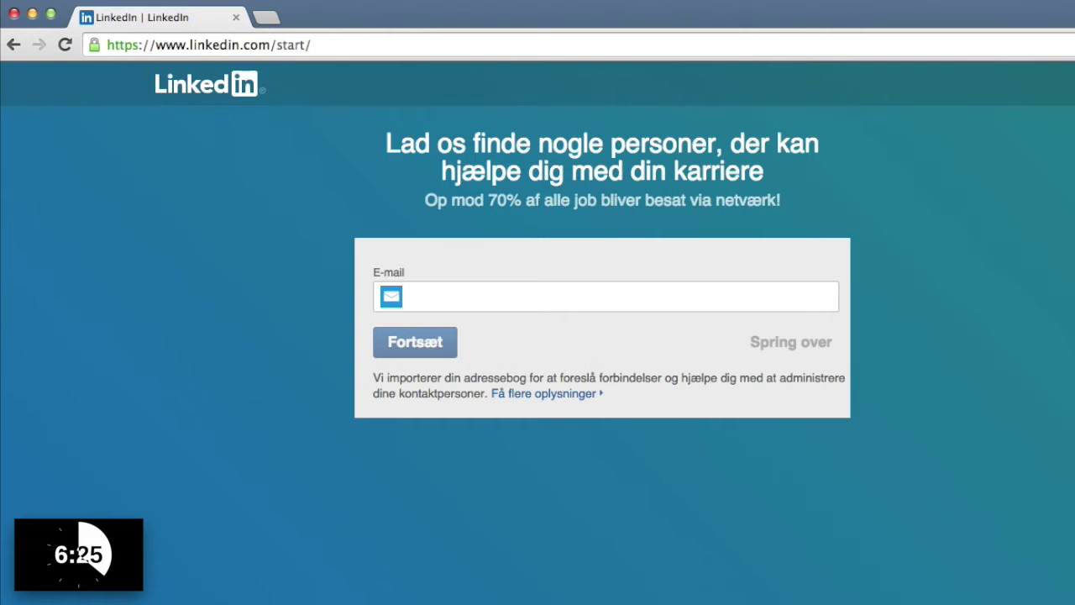
left_click(796, 351)
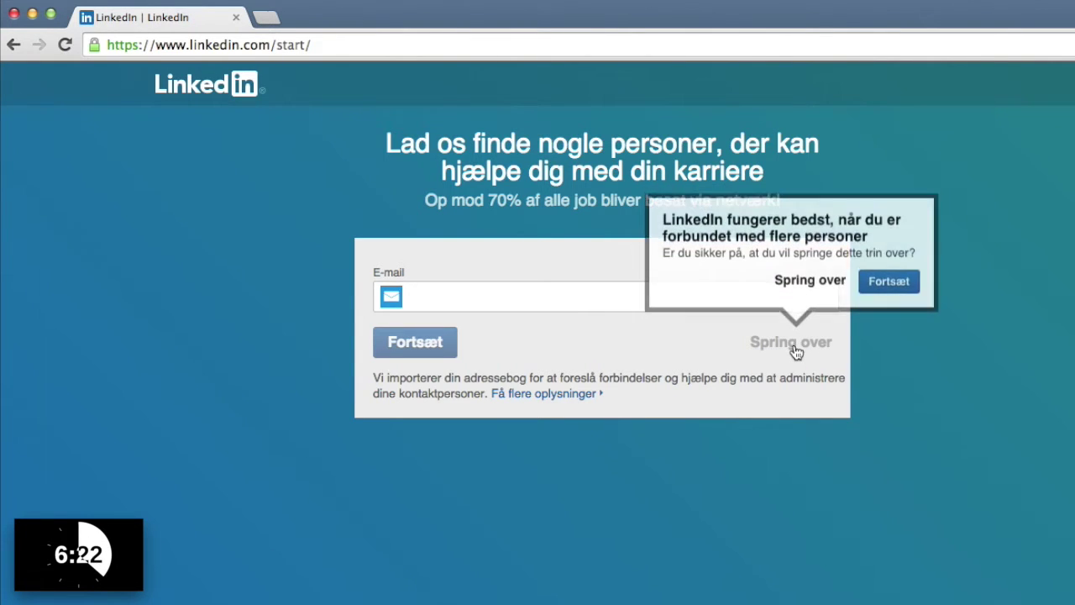
left_click(807, 284)
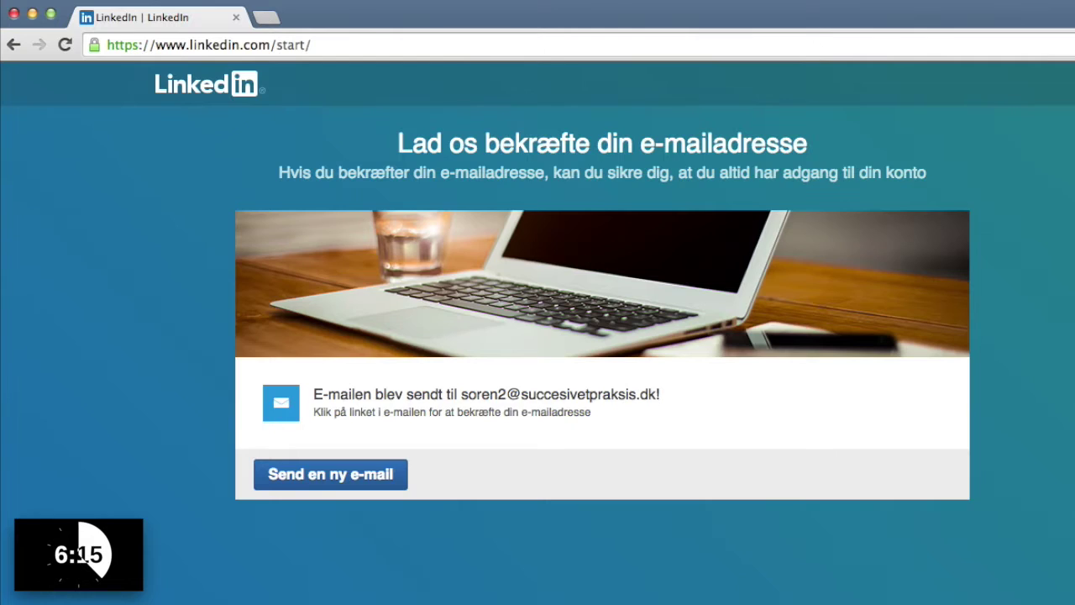
key("super+Tab")
Confirm the e-mail address from LinkedIn's confirmation message in Mail.
left_click(189, 153)
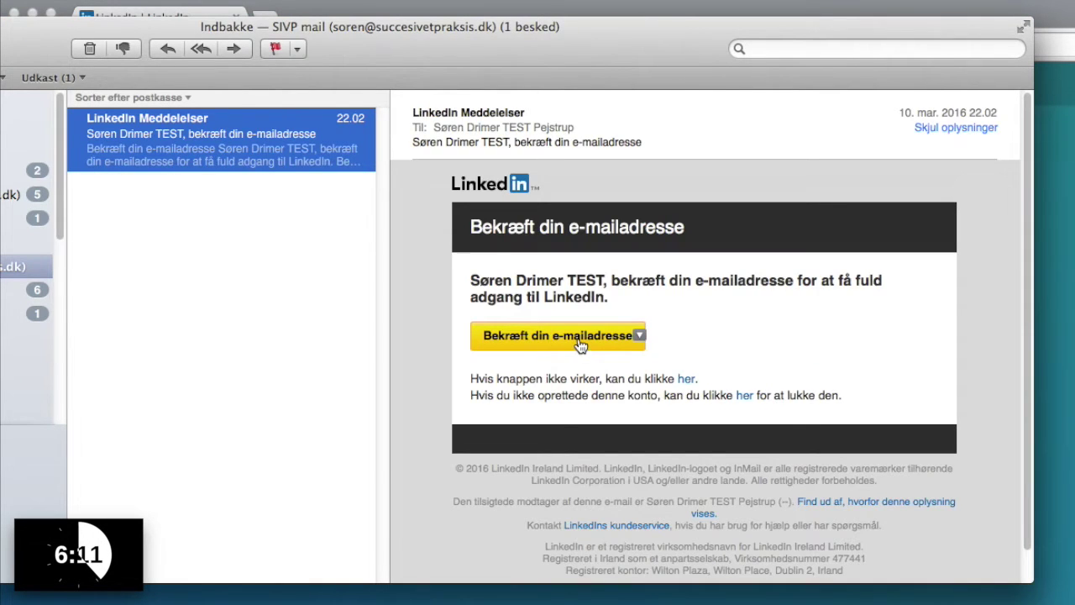
left_click(580, 340)
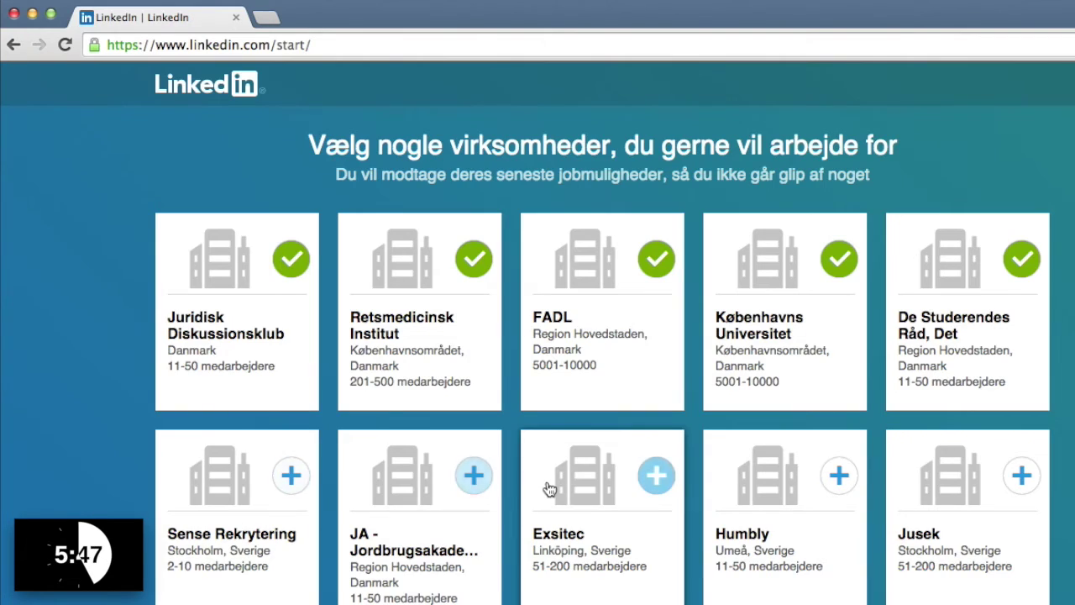
Look over the suggested companies and skip the mobile app download.
scroll(549, 491, "down", 20)
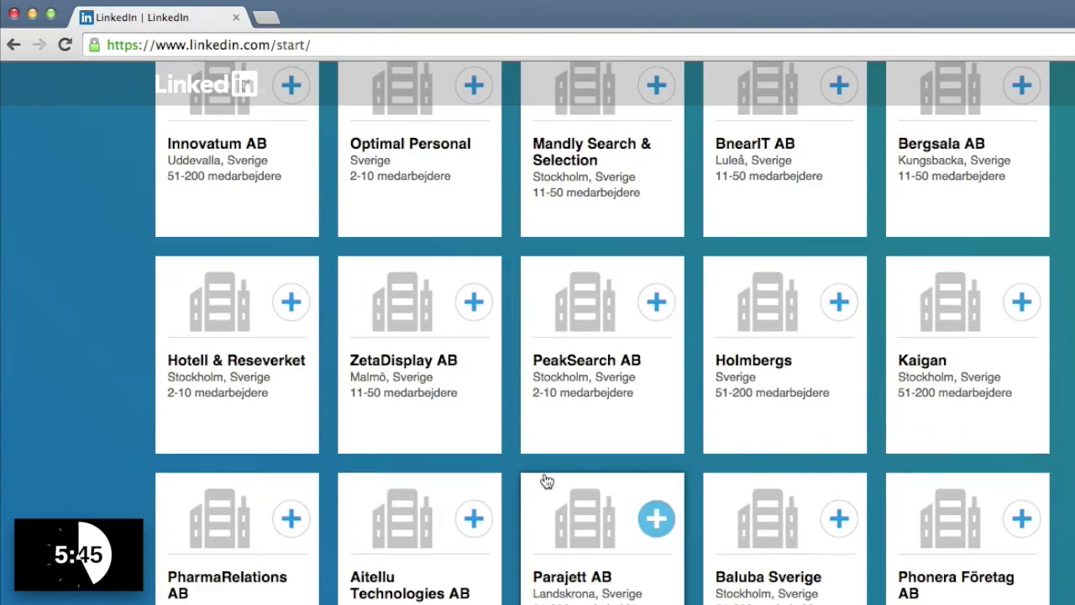
scroll(547, 477, "up", 20)
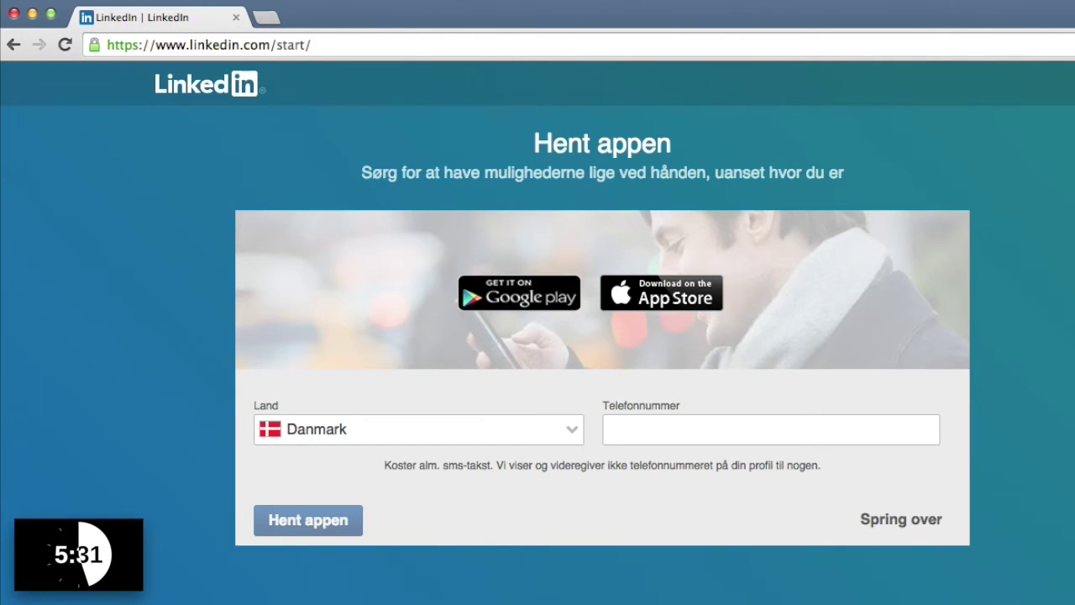
left_click(890, 520)
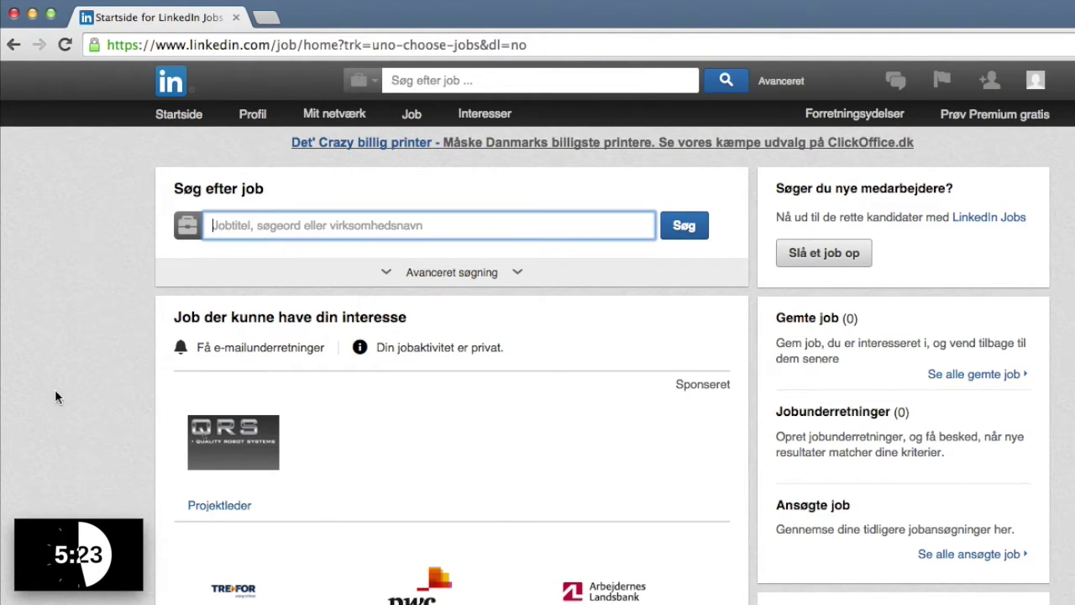
Open the member's own profile, dismiss the editing tips, and review the Københavns Universitet entry.
mouse_move(250, 118)
left_click(250, 116)
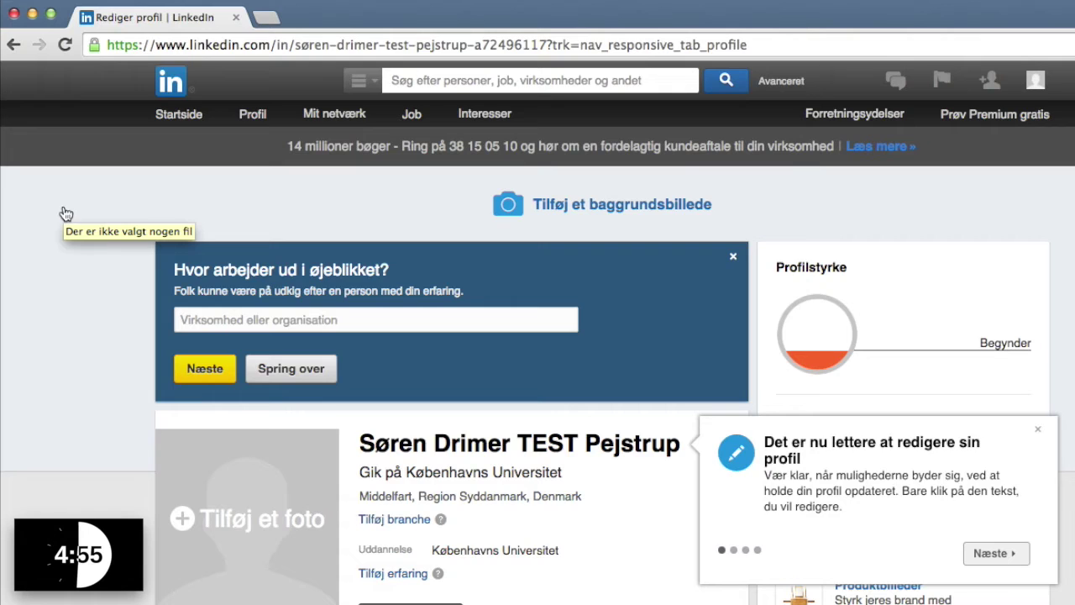
mouse_move(256, 122)
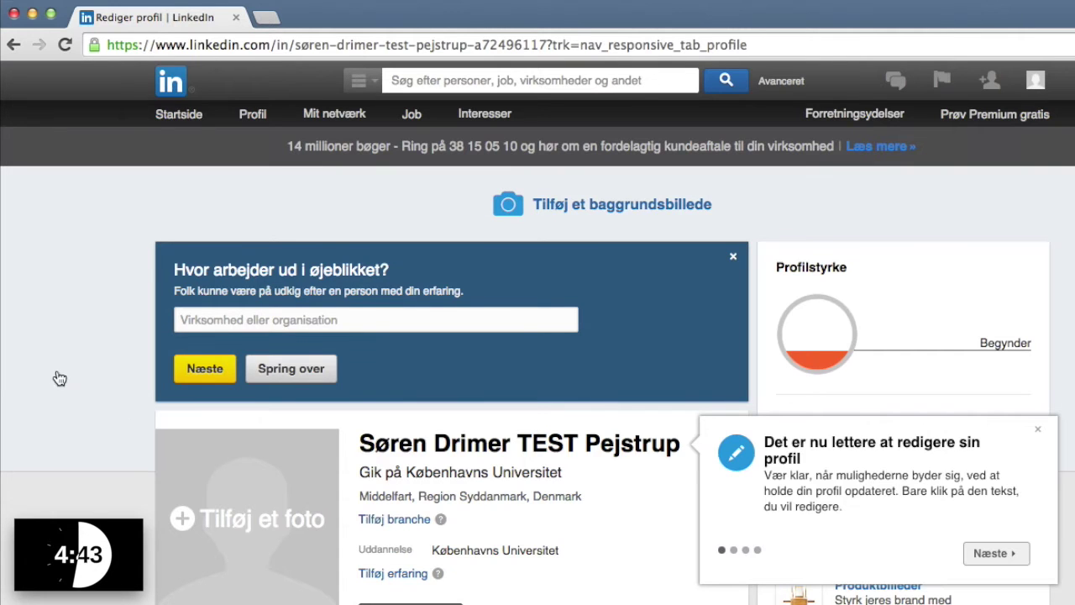
left_click(1037, 430)
scroll(476, 525, "down", 2)
scroll(476, 525, "down", 8)
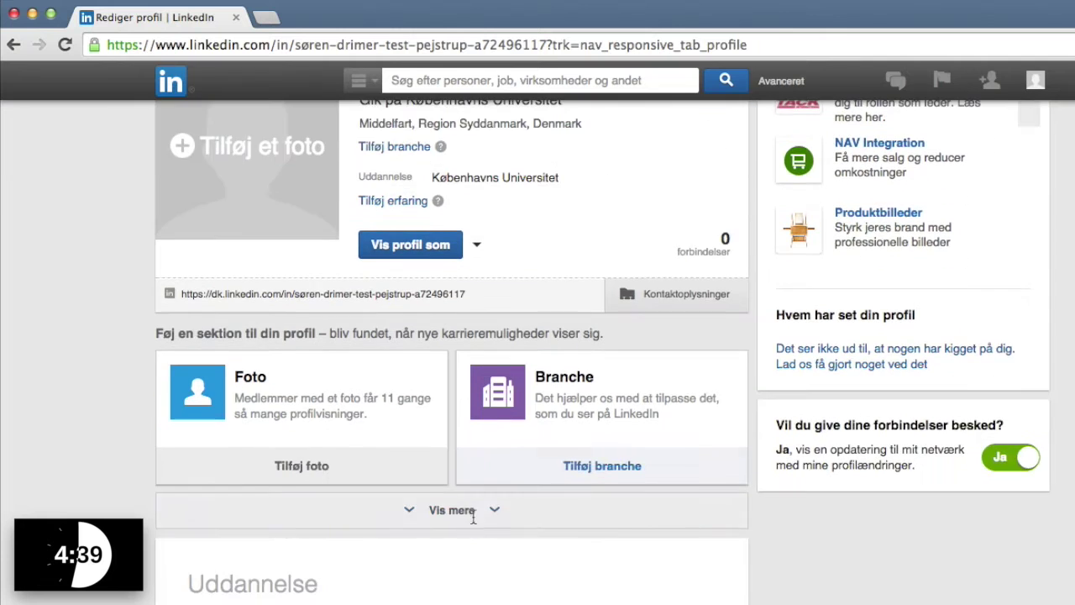
scroll(458, 504, "down", 2)
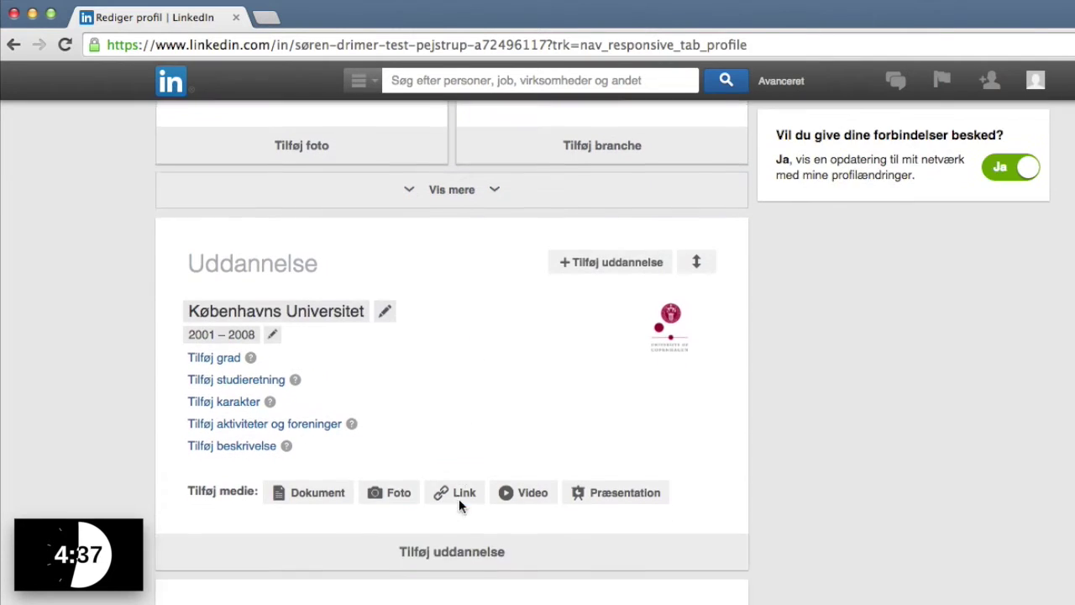
scroll(458, 498, "up", 3)
scroll(457, 507, "up", 5)
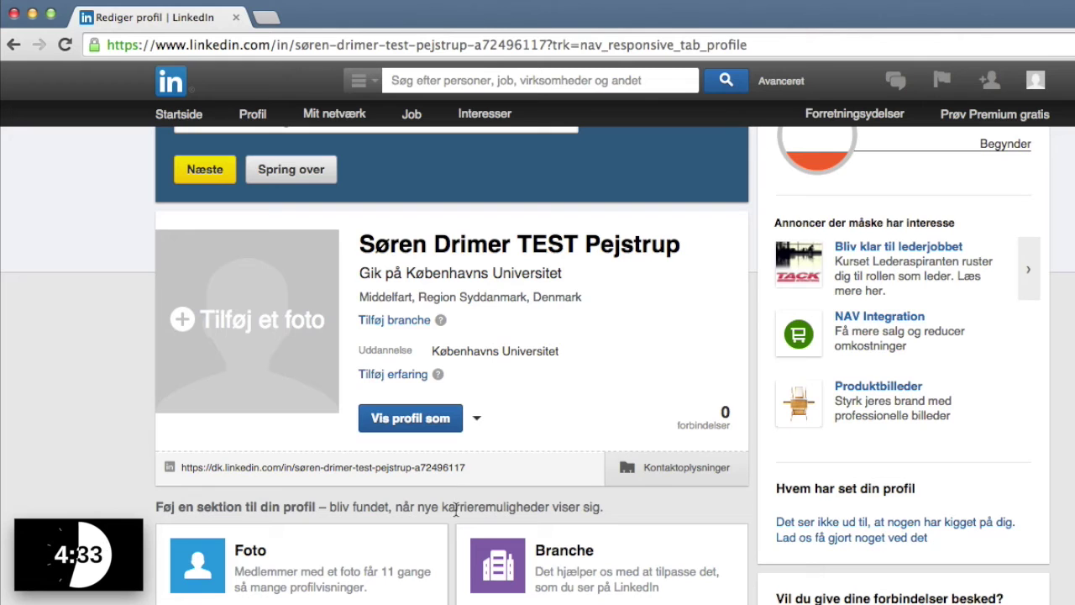
scroll(449, 511, "up", 1)
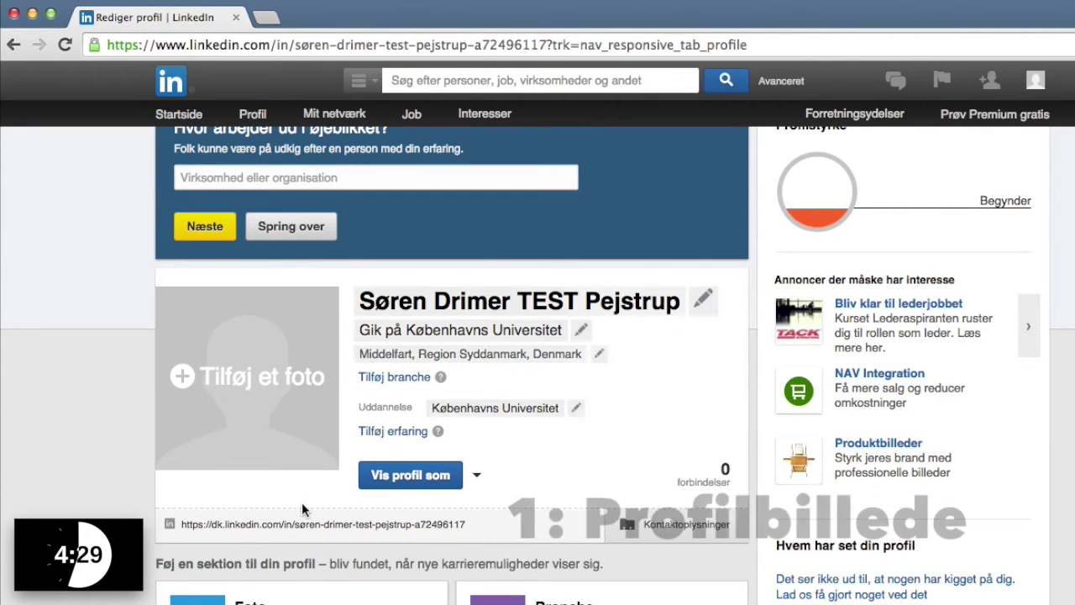
Upload a JPEG from Dropbox as profile photo, rotated upright and cropped around the face.
left_click(263, 376)
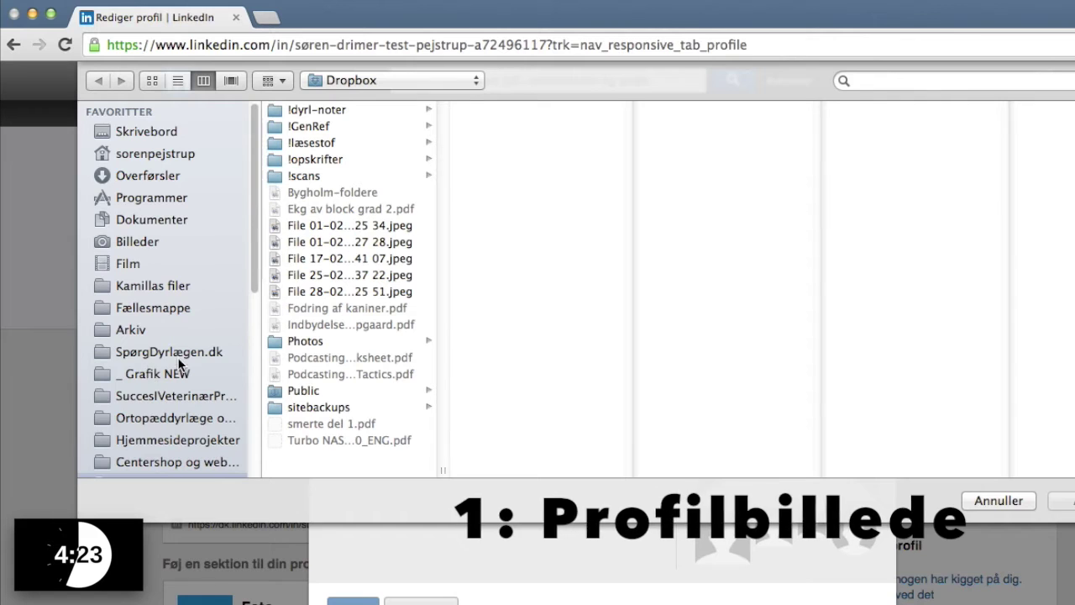
scroll(179, 363, "down", 5)
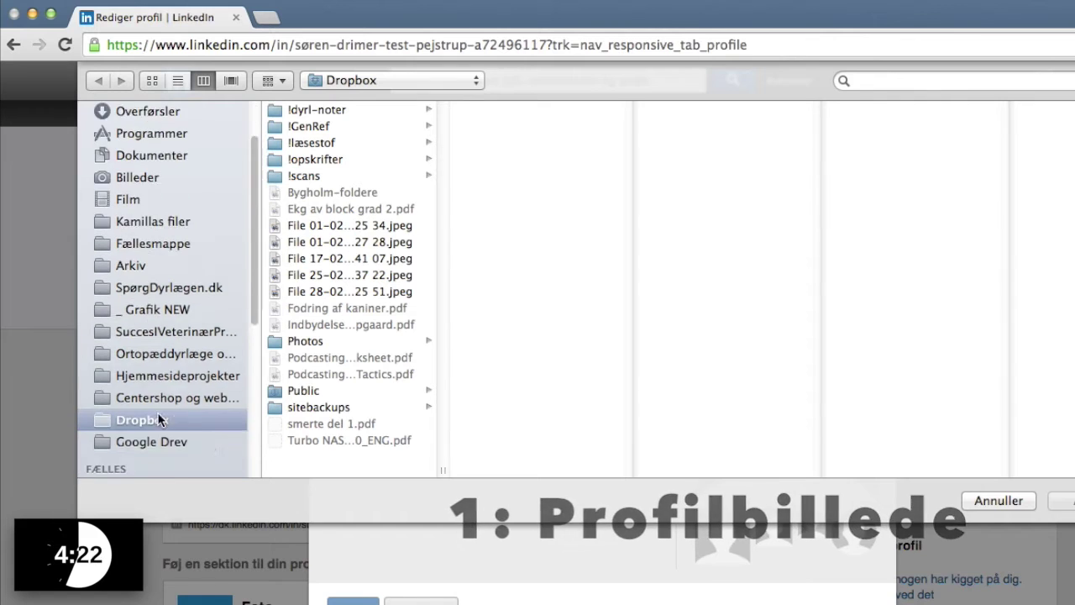
left_click(302, 242)
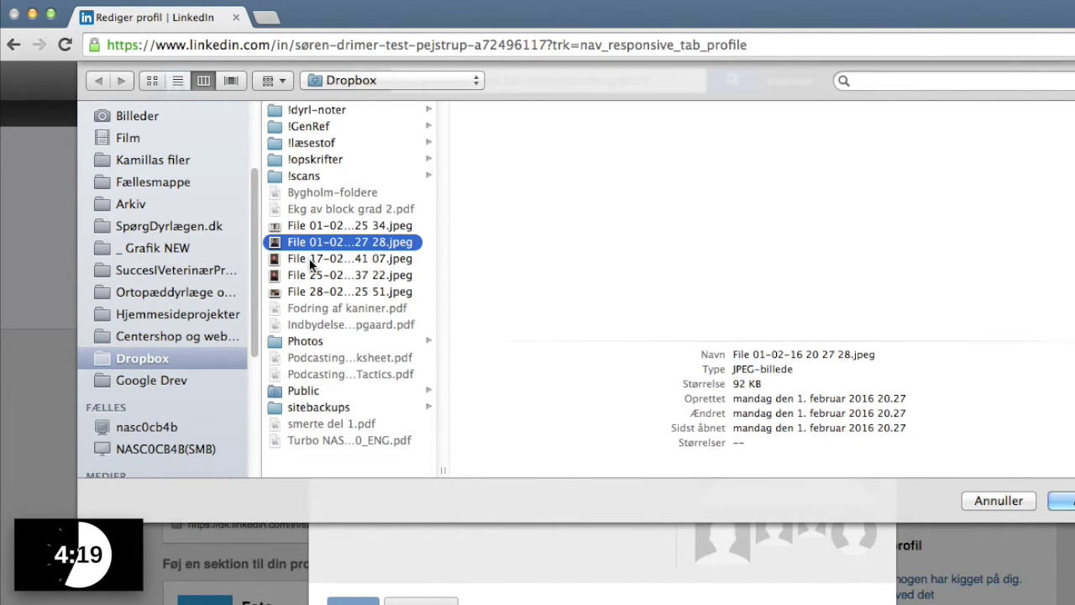
left_click(309, 257)
left_click(1033, 497)
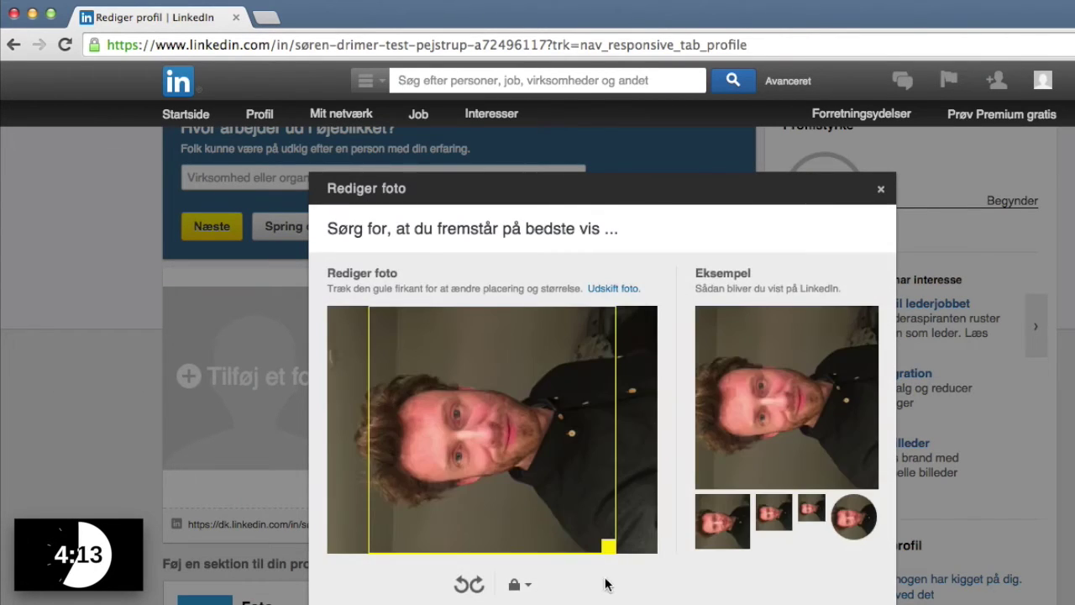
left_click(476, 585)
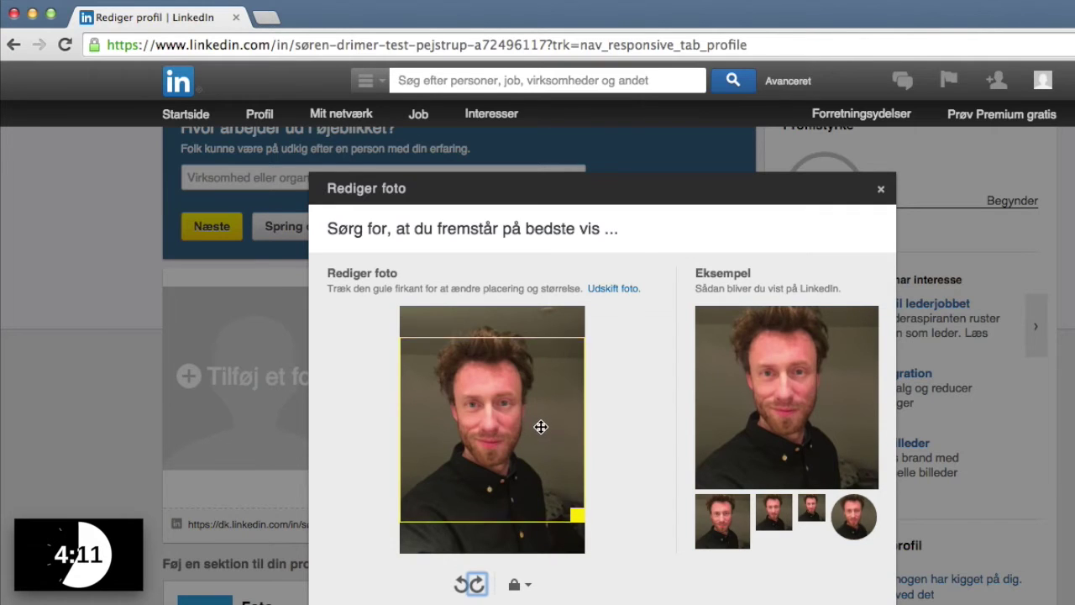
left_click_drag(573, 498, 557, 452)
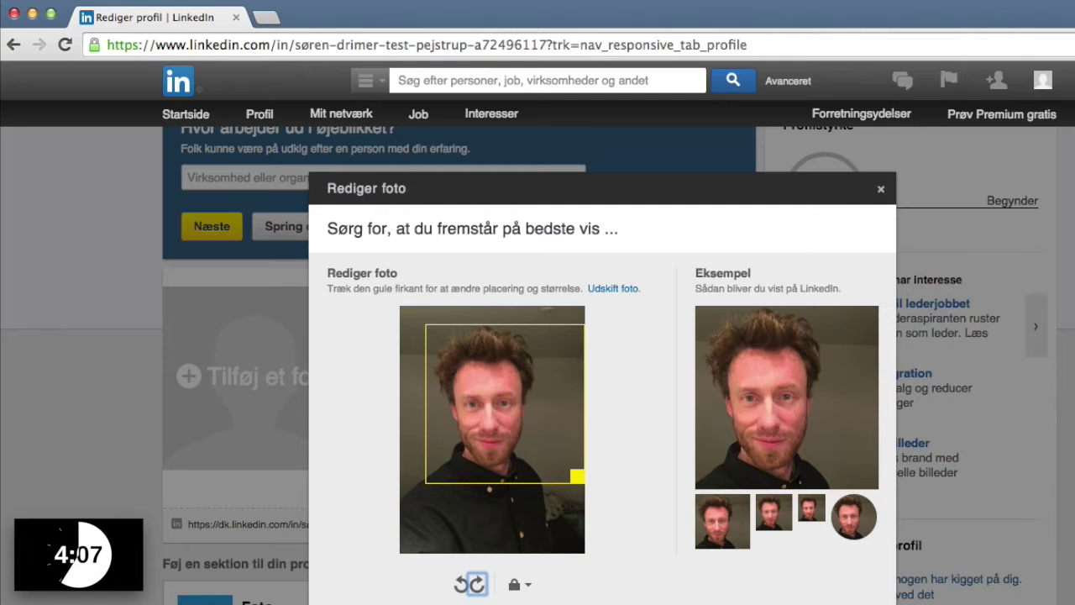
left_click(840, 602)
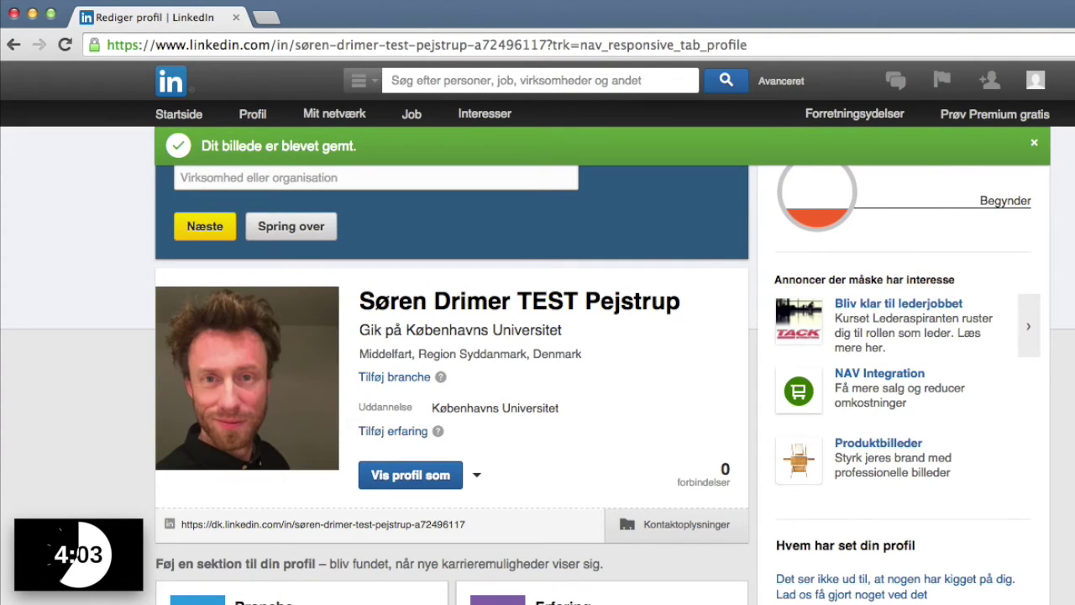
scroll(84, 464, "down", 5)
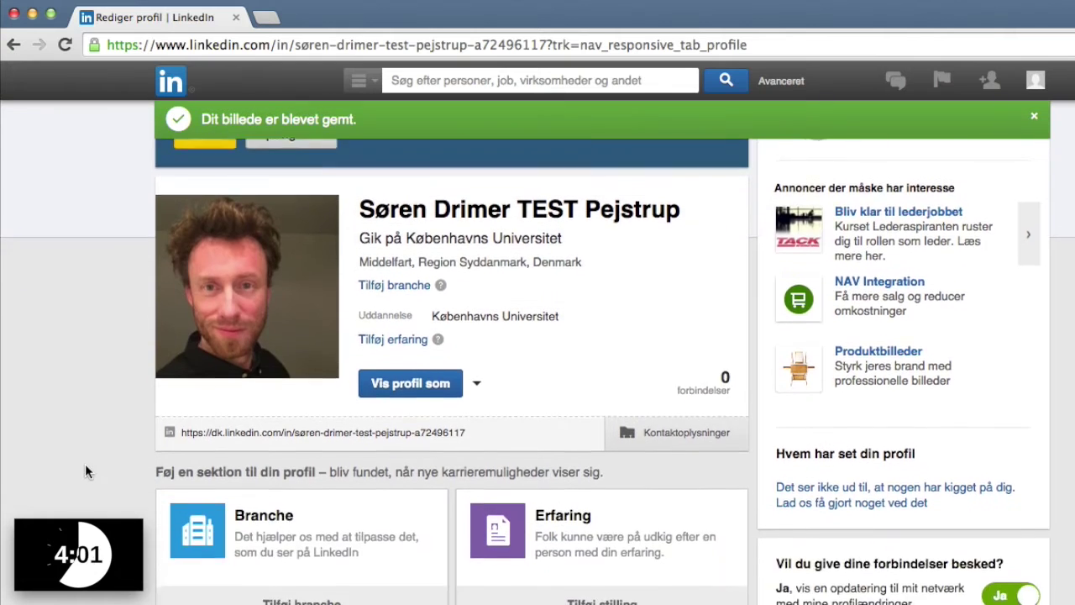
scroll(85, 469, "down", 1)
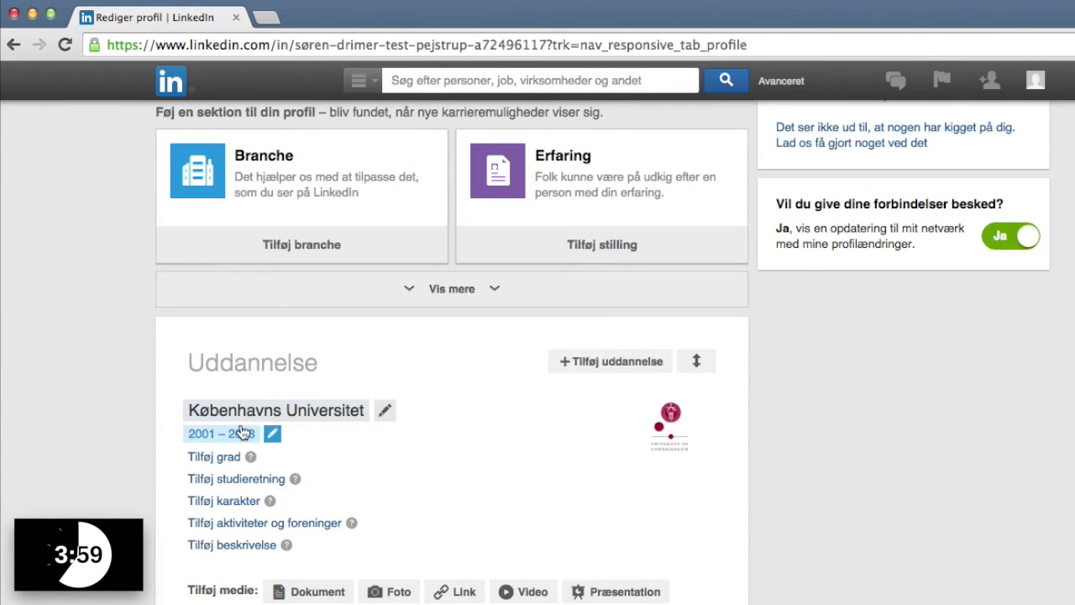
Add the degree 'Dyrlæge (cand.med.vet.)' to Københavns Universitet by editing the Læge (cand.med.) suggestion.
mouse_move(300, 462)
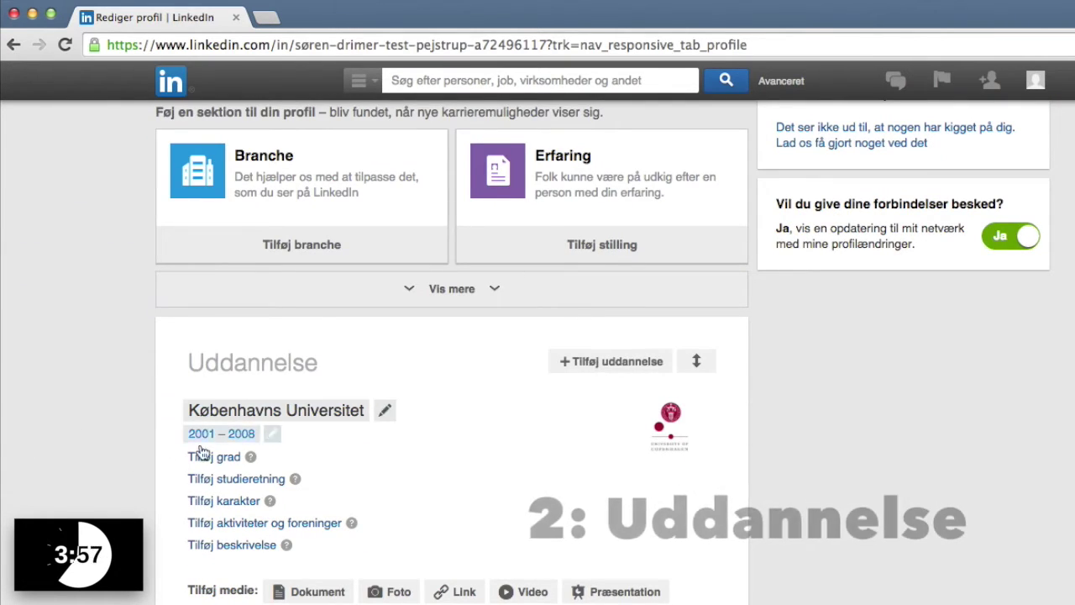
left_click(227, 461)
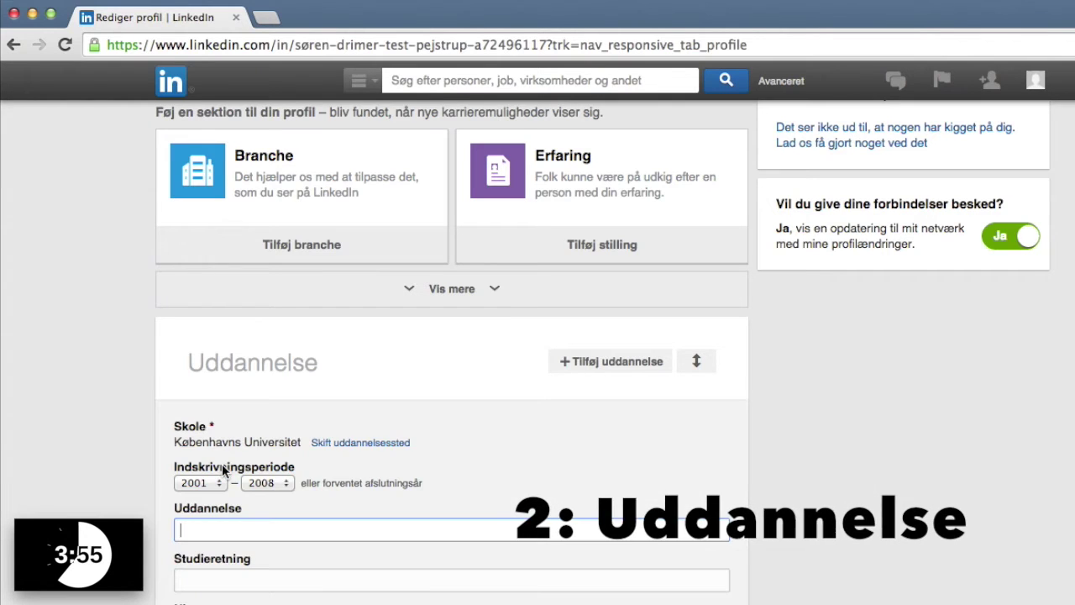
type("cand.")
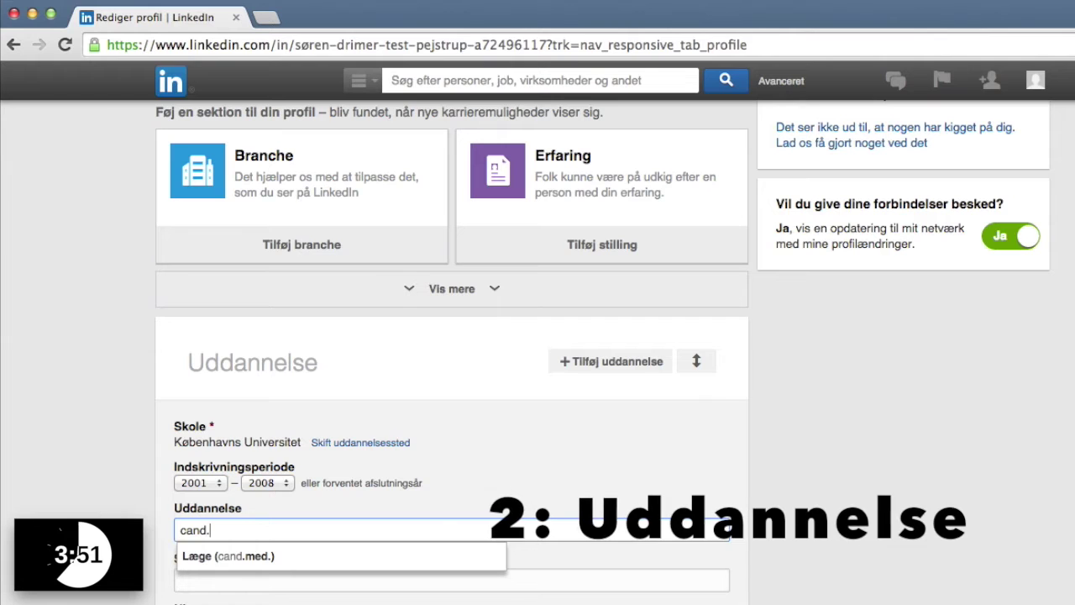
type("m")
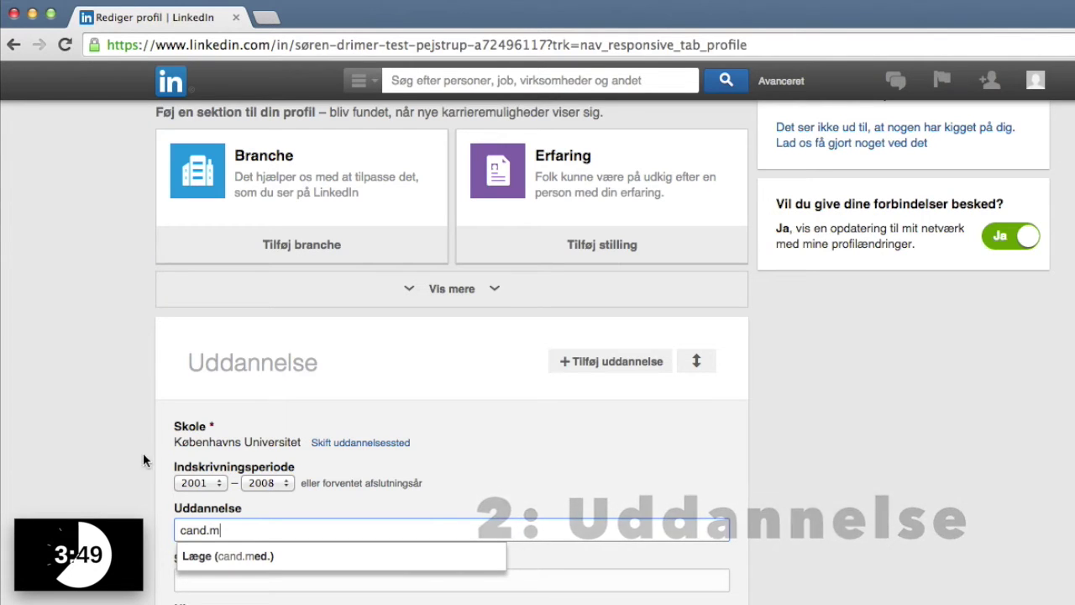
left_click(204, 555)
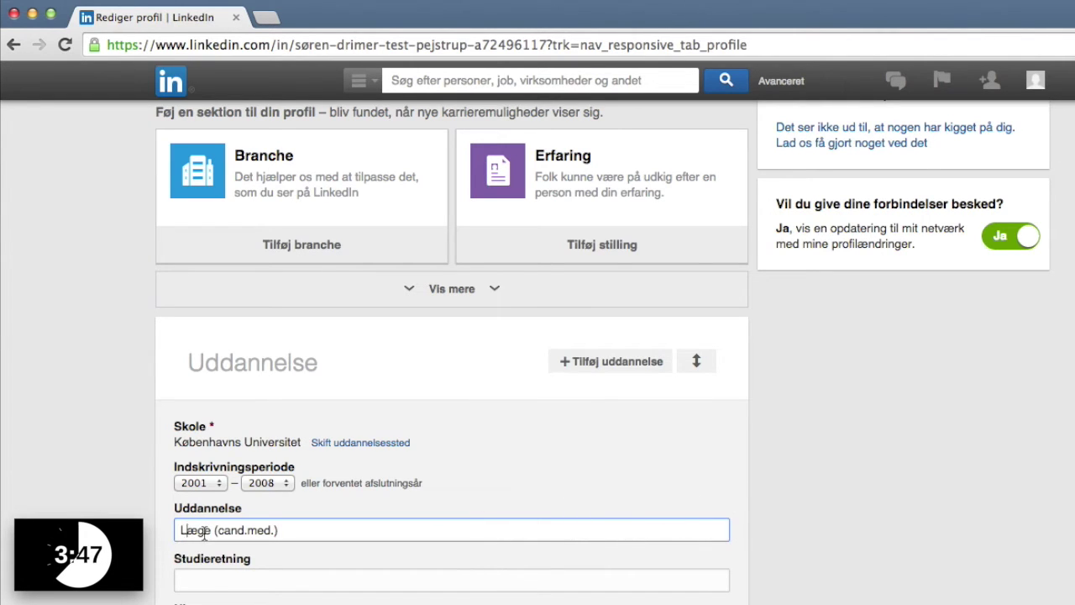
key("Delete")
type("Dyrl")
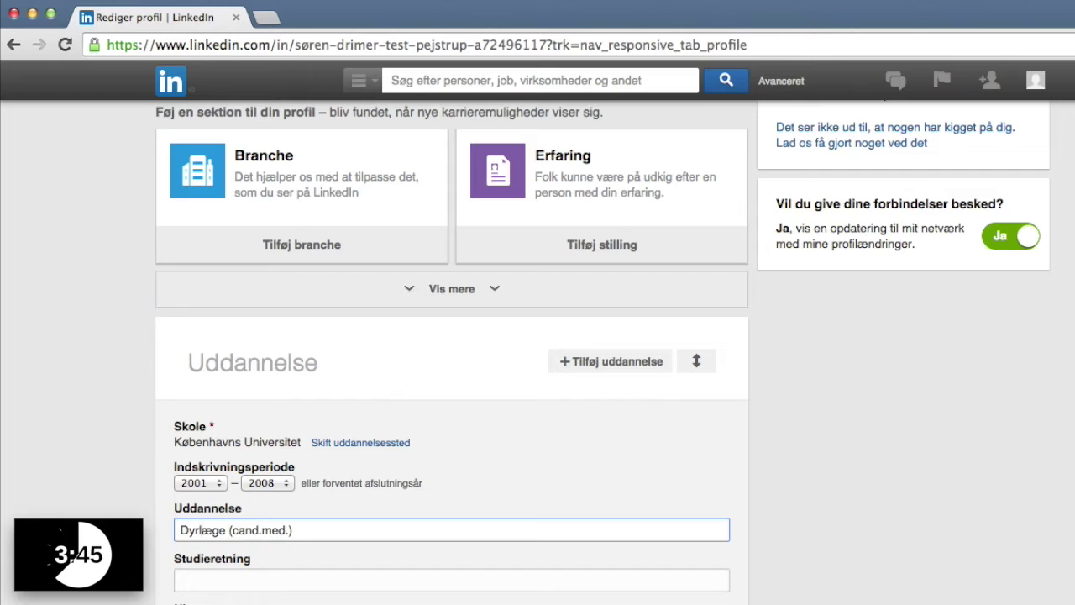
left_click(291, 530)
type("vet.")
scroll(537, 352, "down", 3)
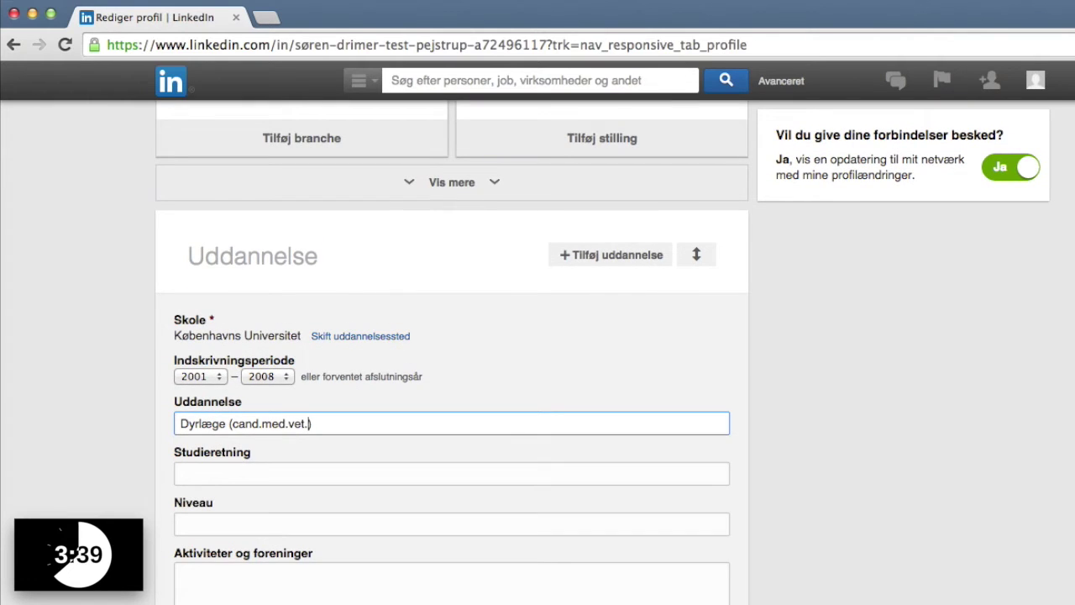
scroll(206, 533, "down", 3)
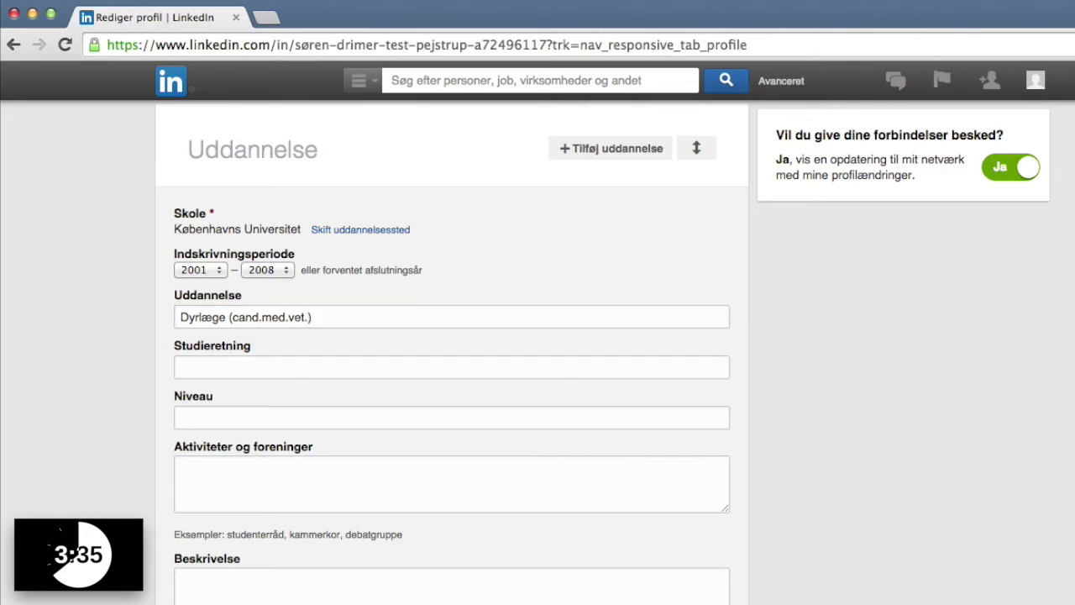
scroll(451, 353, "up", 5)
scroll(195, 550, "down", 7)
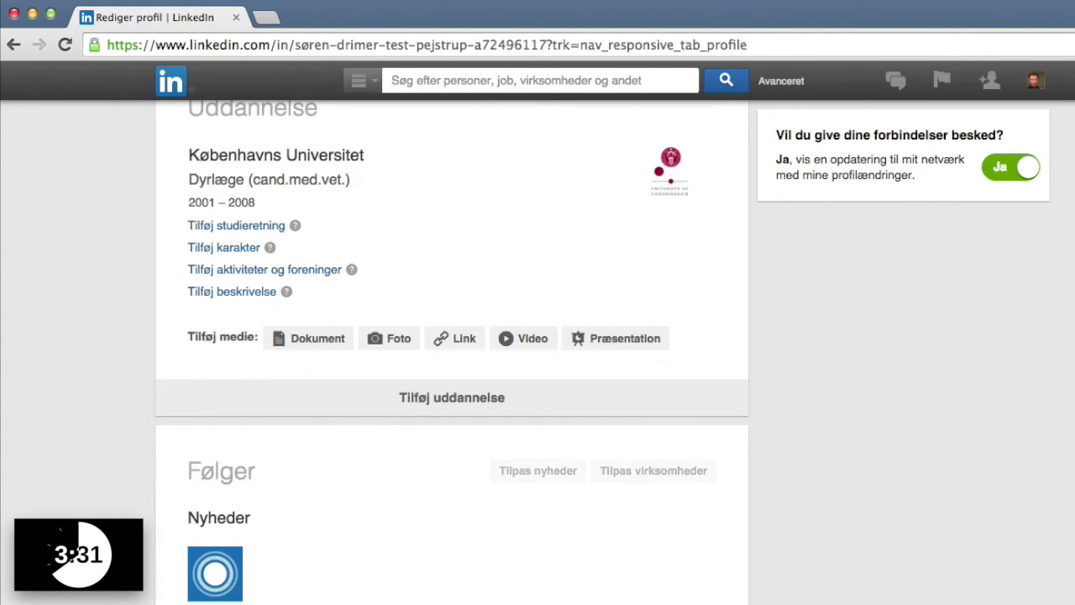
Scroll to the Erfaring card and begin a new position entry.
scroll(112, 403, "up", 7)
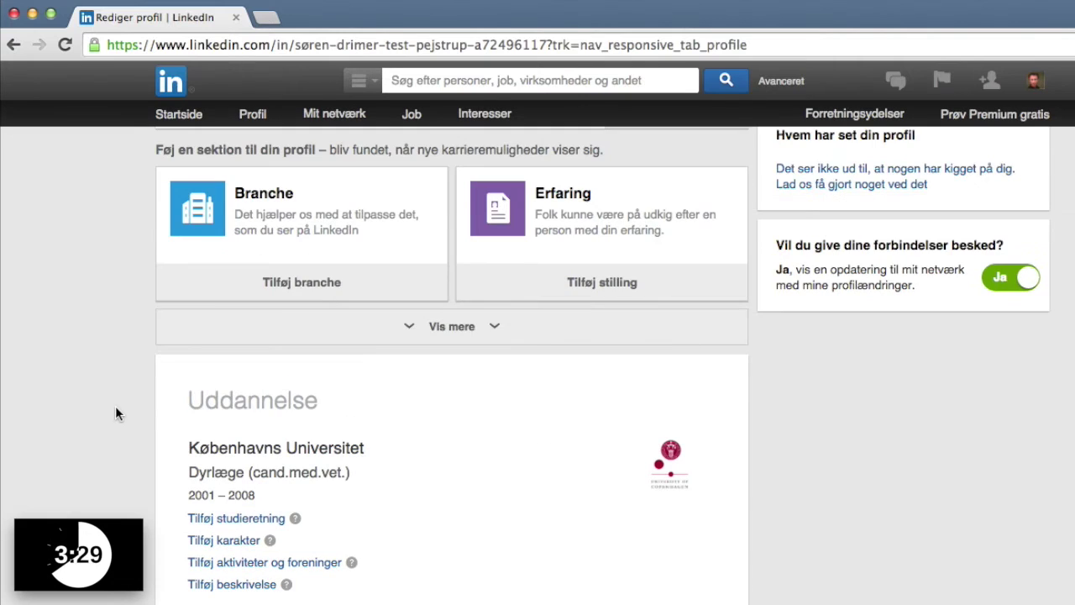
scroll(105, 409, "up", 1)
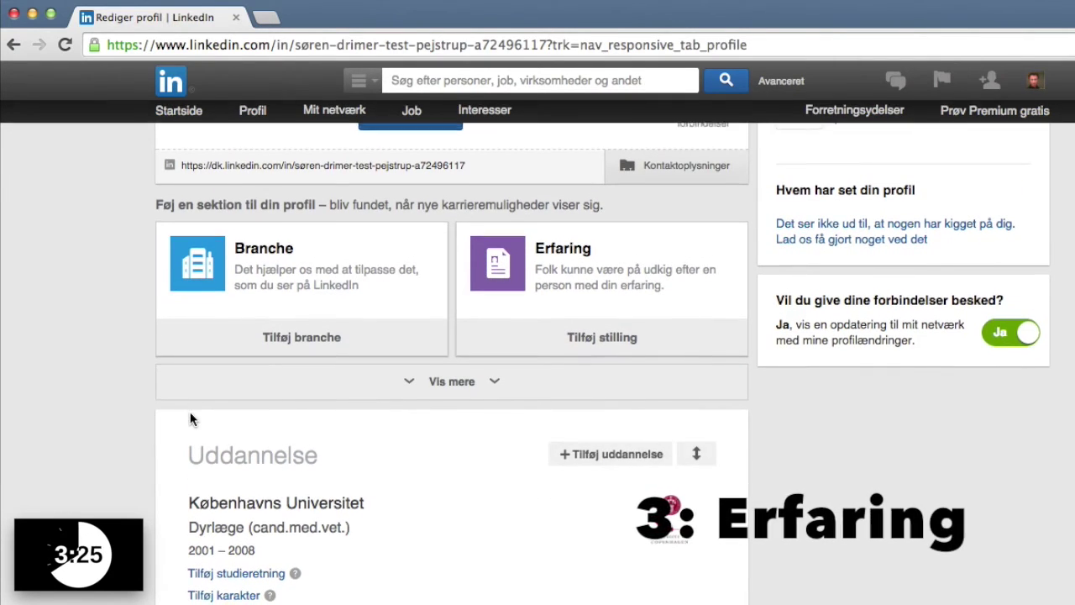
scroll(190, 416, "down", 5)
scroll(190, 411, "down", 6)
scroll(186, 412, "up", 10)
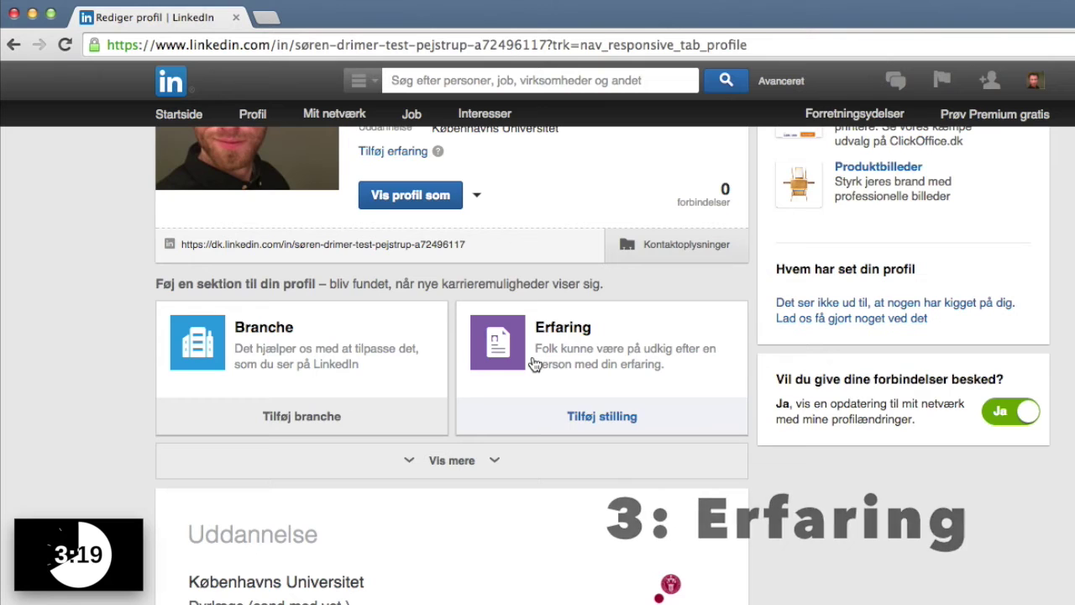
scroll(534, 363, "up", 8)
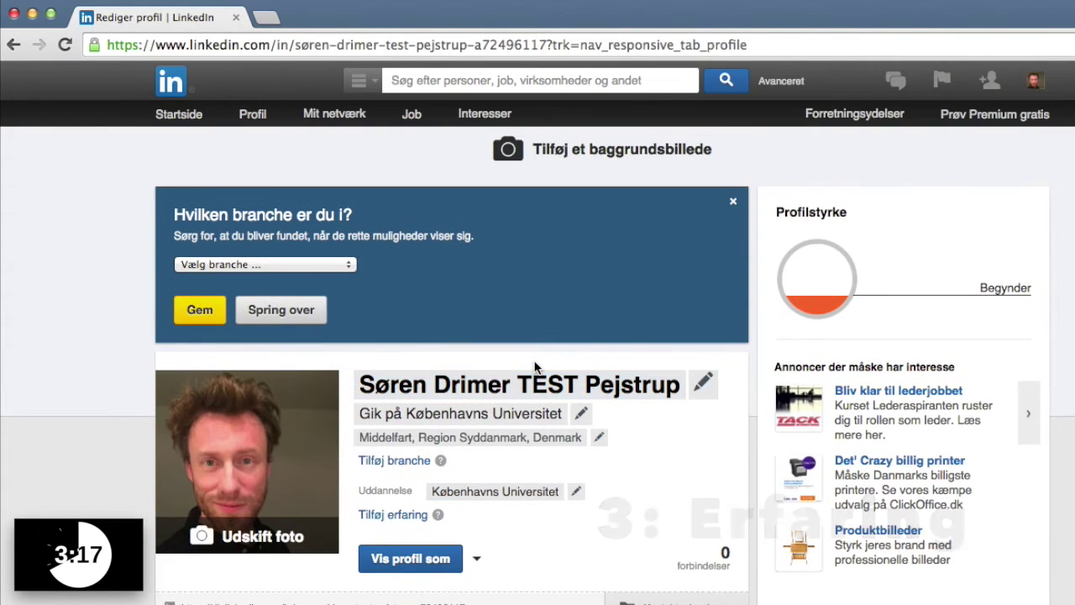
scroll(534, 367, "down", 4)
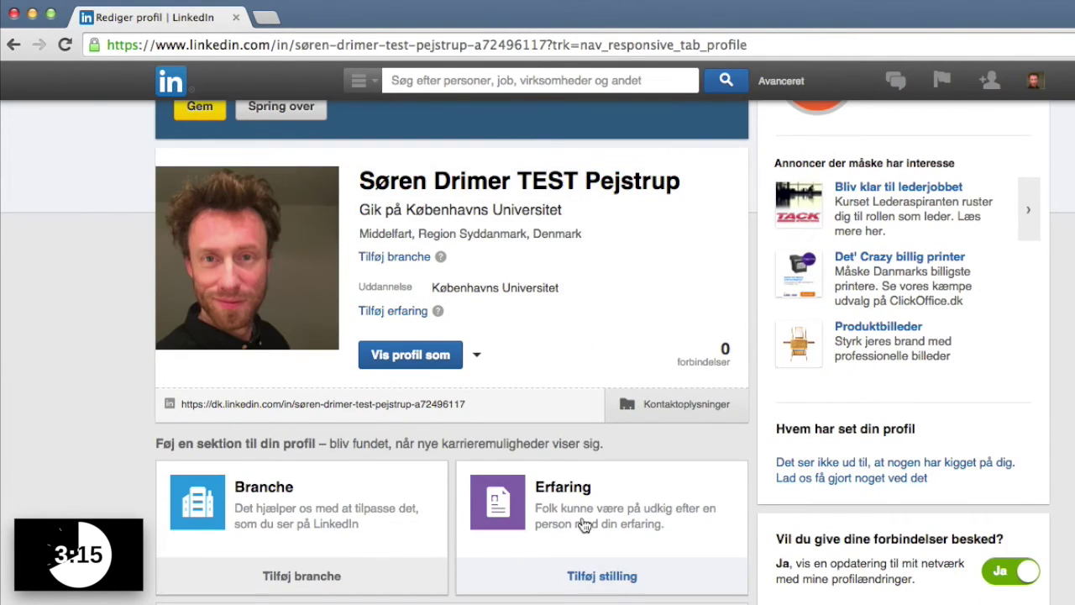
scroll(584, 525, "up", 3)
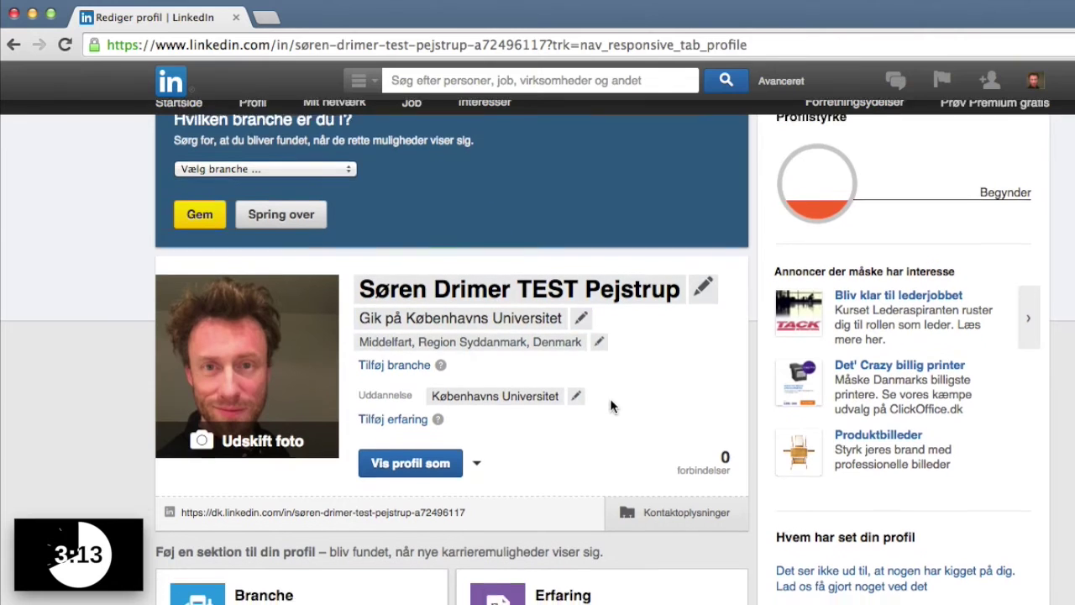
scroll(610, 400, "down", 1)
left_click(393, 375)
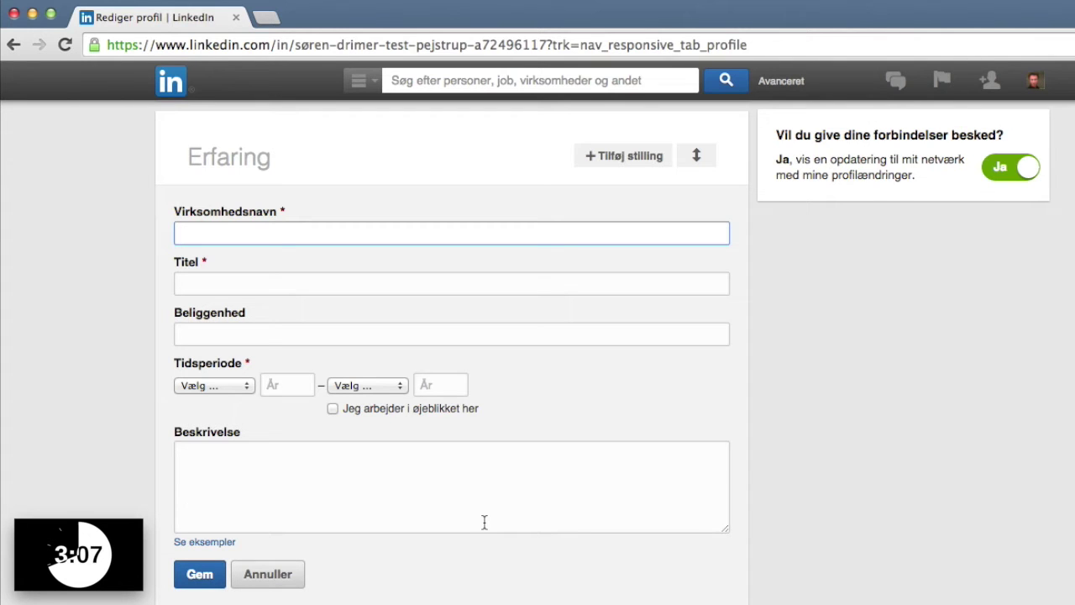
Enter company Københavns Dyrehospital and job title 'Medhjælper, studerende'.
type("Københavns")
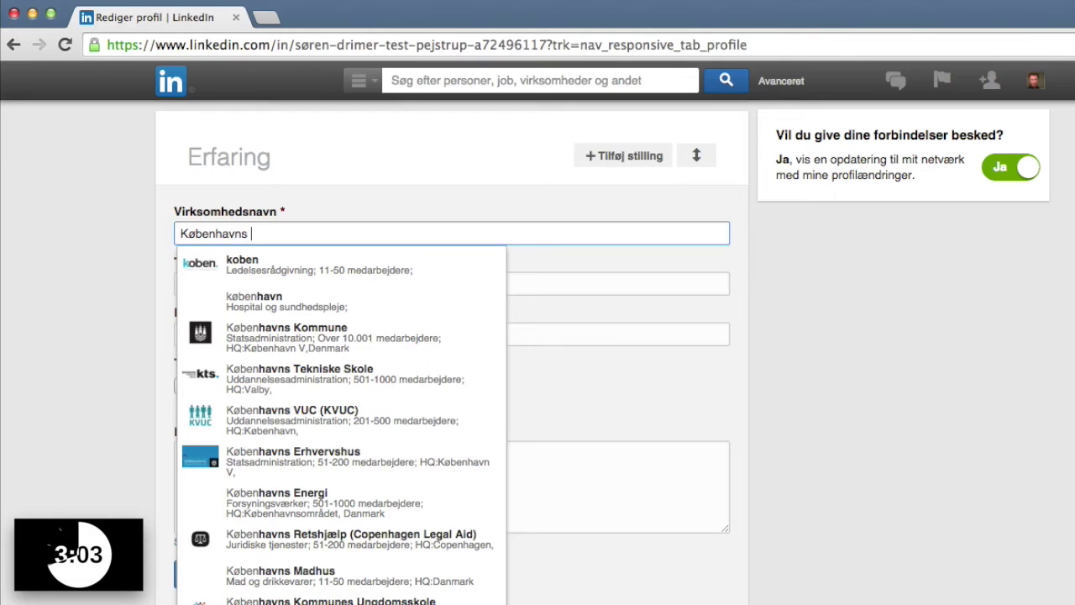
type(" Dyreh")
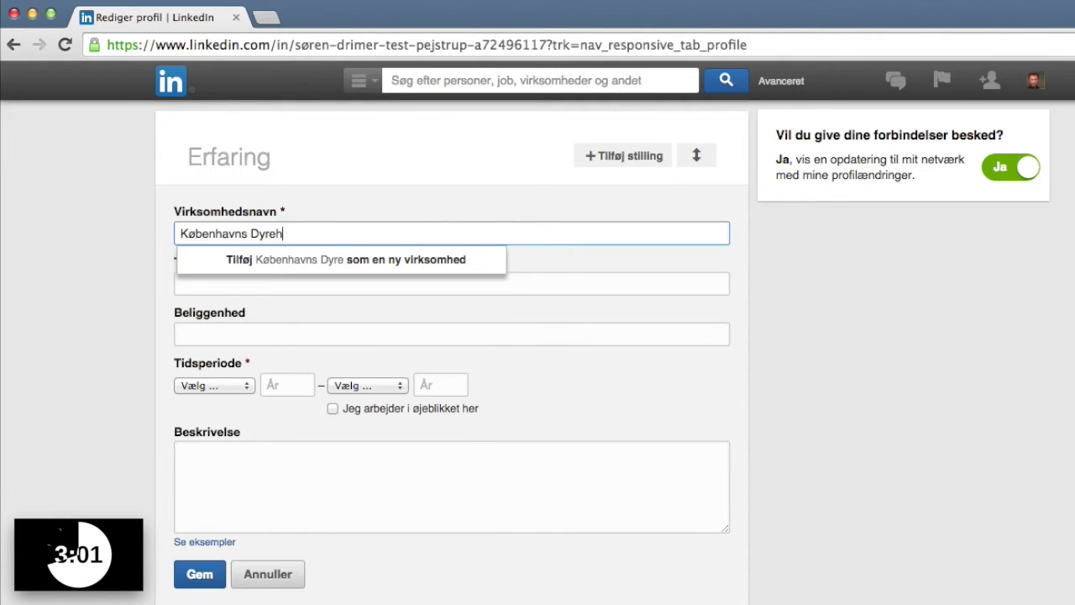
type("os")
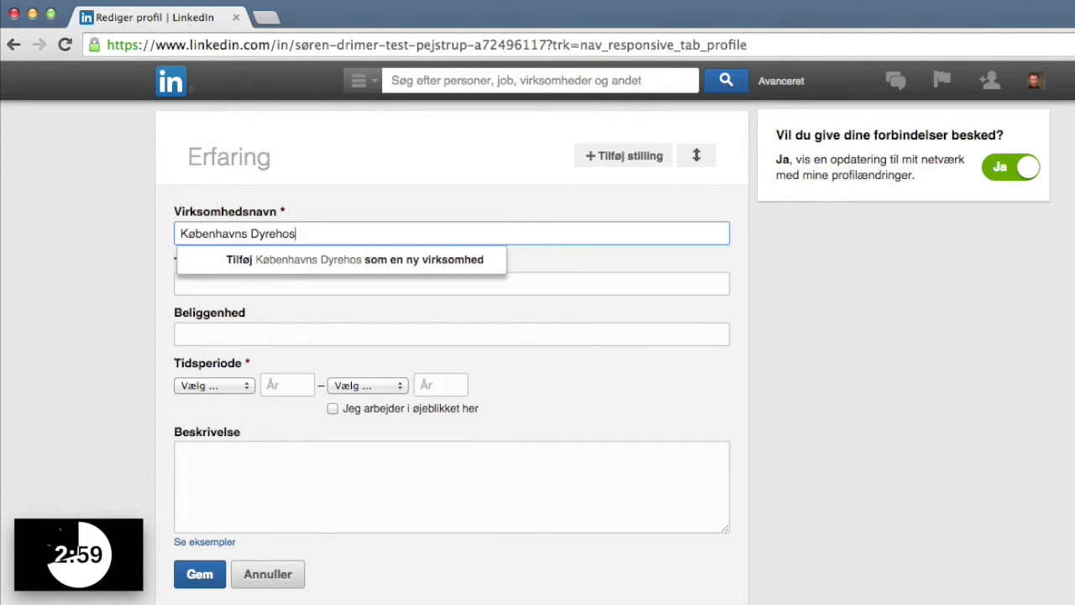
type("pital")
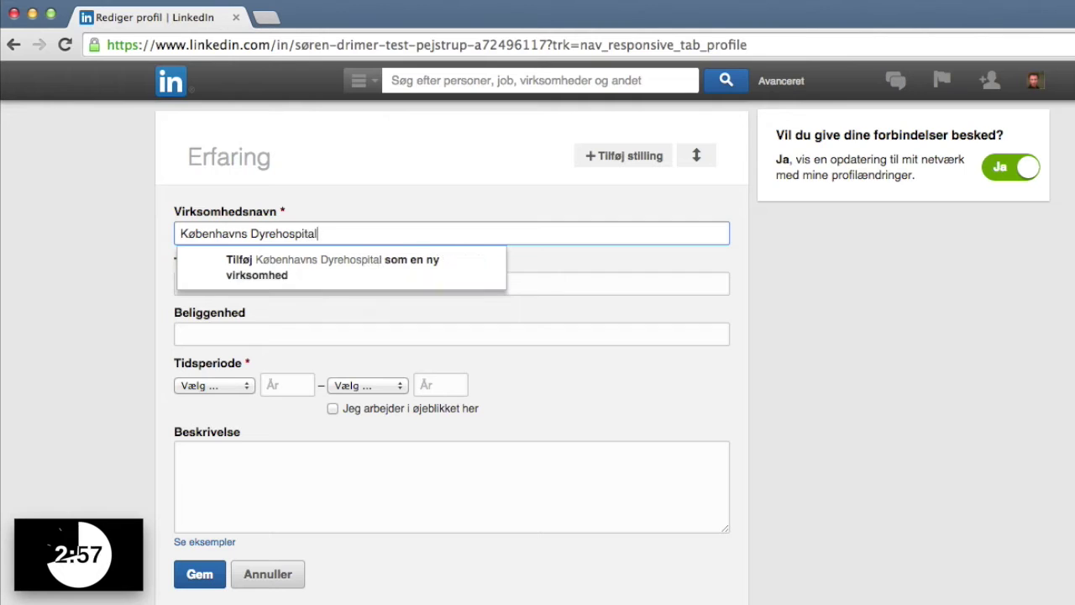
left_click(239, 266)
left_click(206, 283)
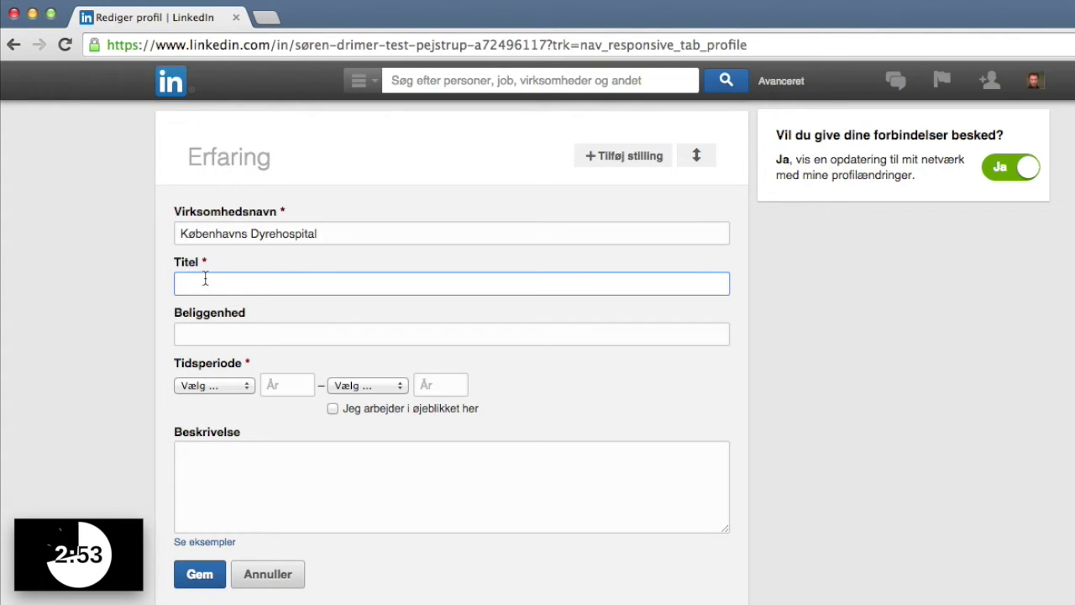
type("Medhjælp")
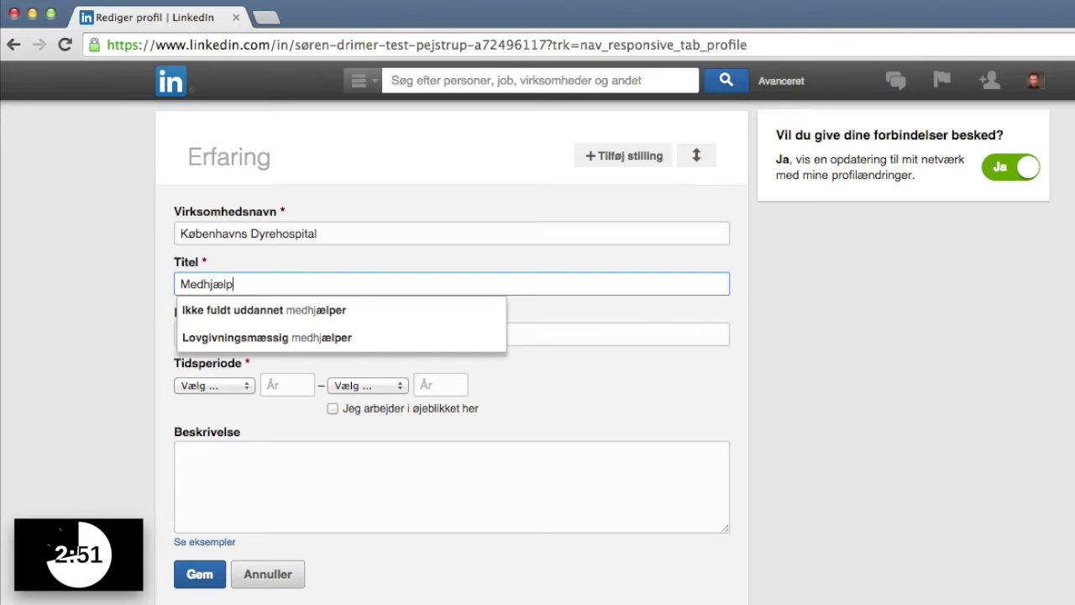
type("er, studerende")
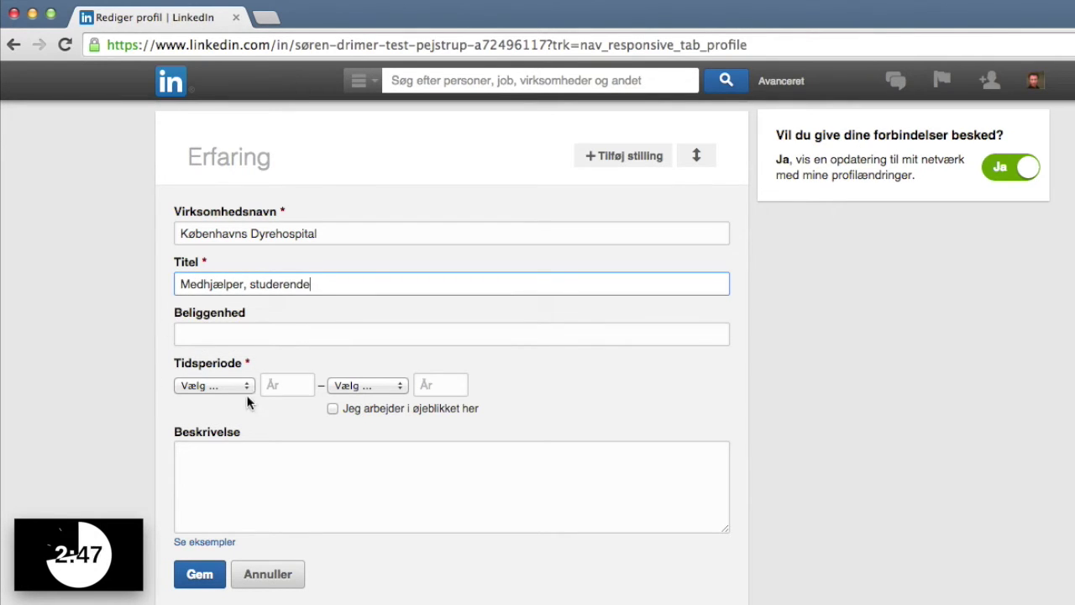
Set the years 2004–2008, describe it as 'Medhjælper i travle vagter', and save.
left_click(275, 385)
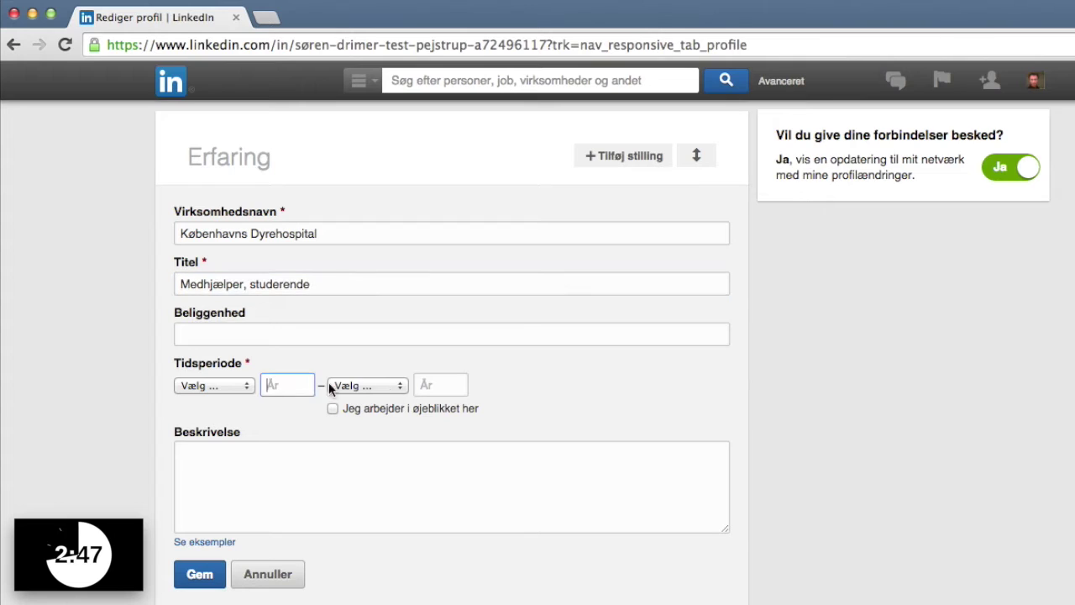
type("20")
key("Tab")
key("Tab")
type("200")
left_click(225, 471)
type("Medhjælp")
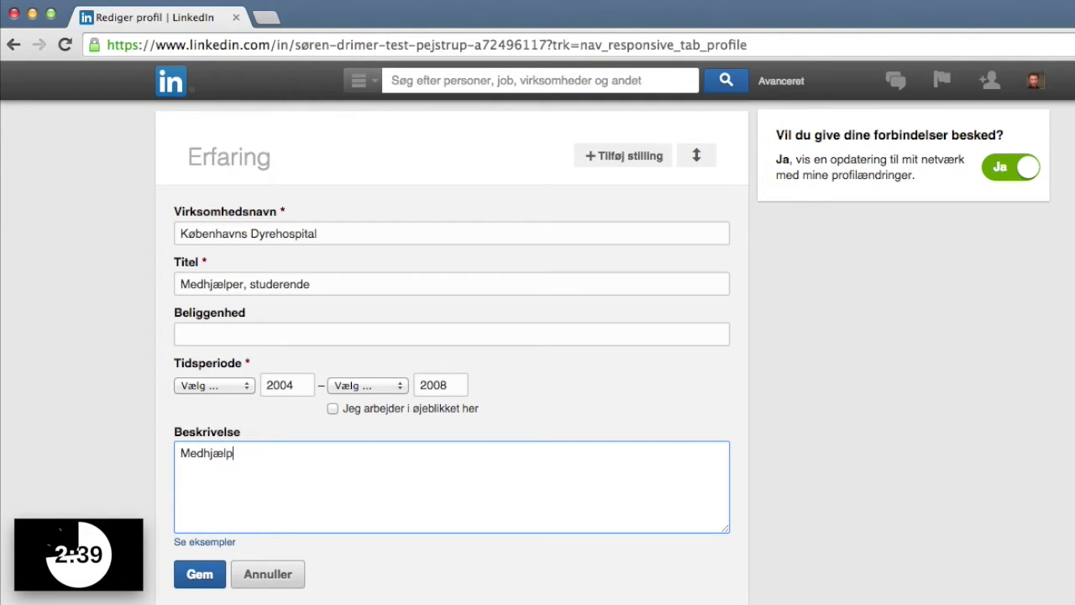
type("er i travle vagter")
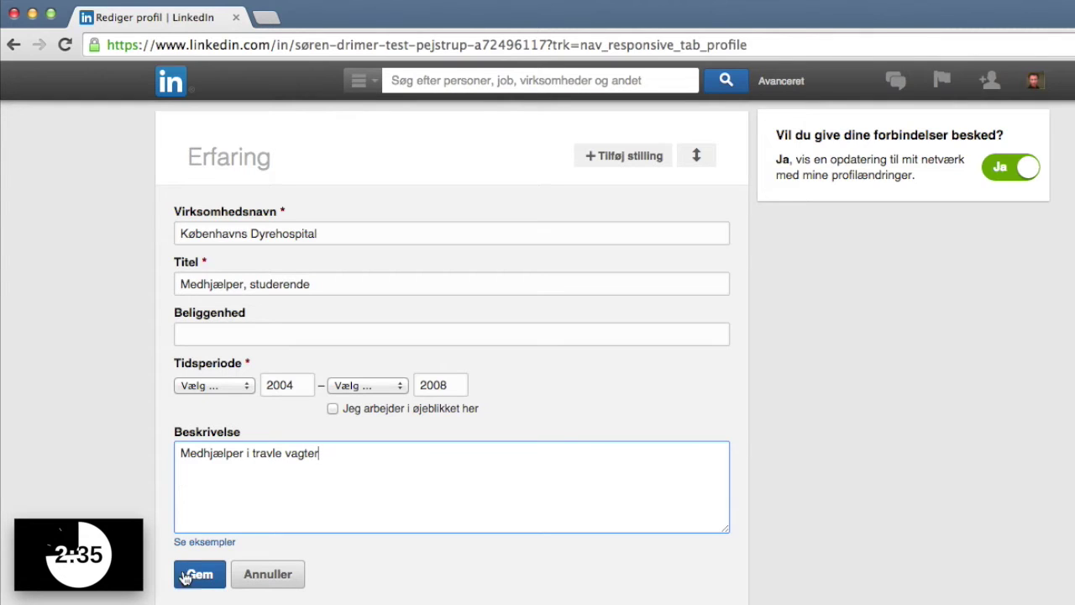
left_click(201, 576)
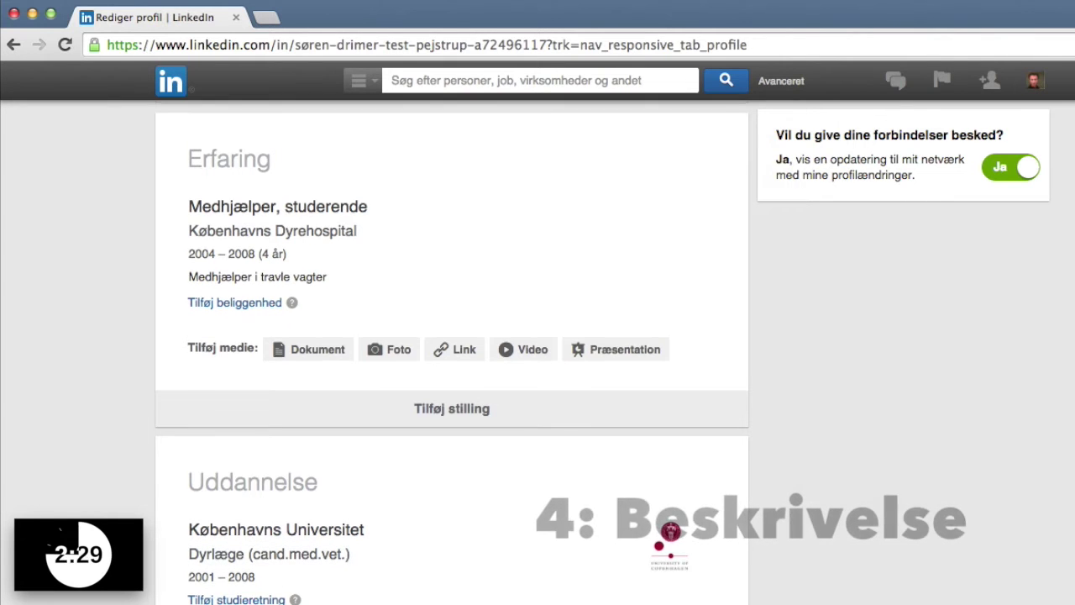
scroll(538, 361, "up", 4)
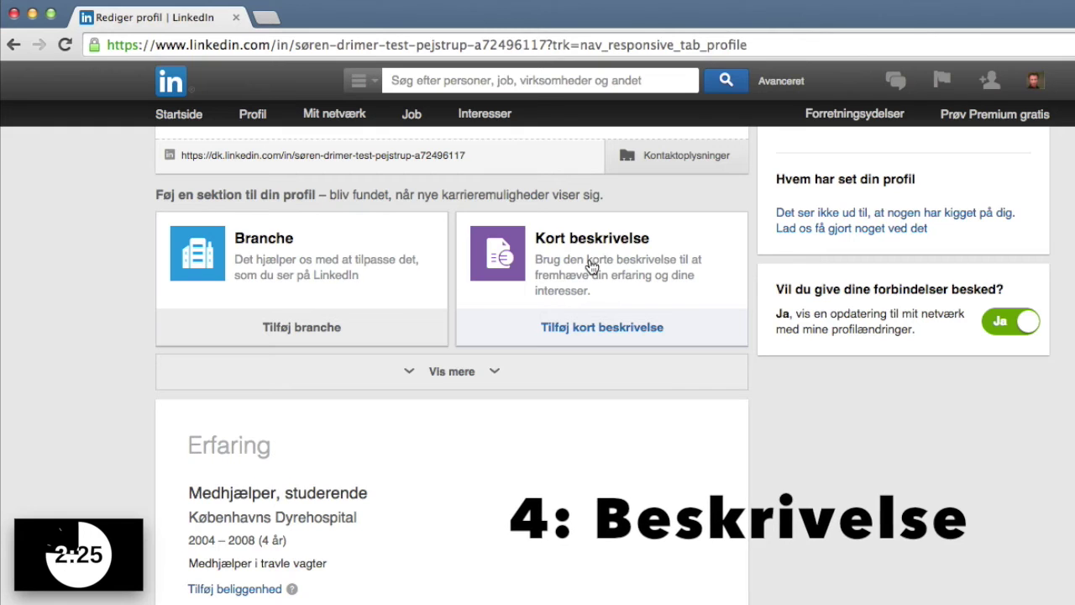
left_click(615, 334)
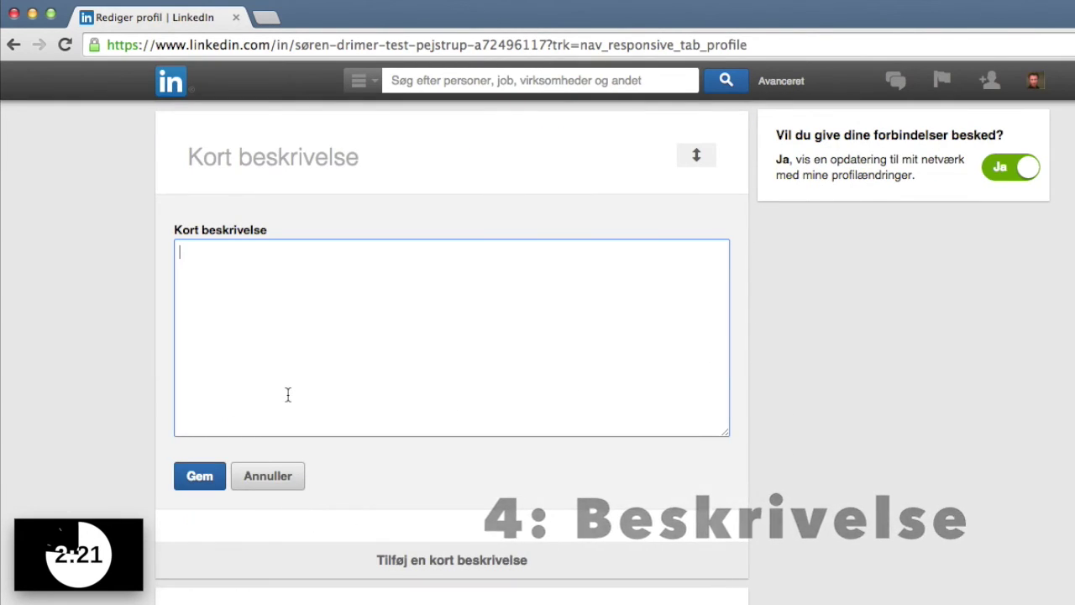
Save a summary: vet interested in orthopaedics, imaging, neurology; builds SpørgDyrlægen.dk and SuccesIVetPraksis.dk; father of two boys.
type("Dyrlæge med særlige in")
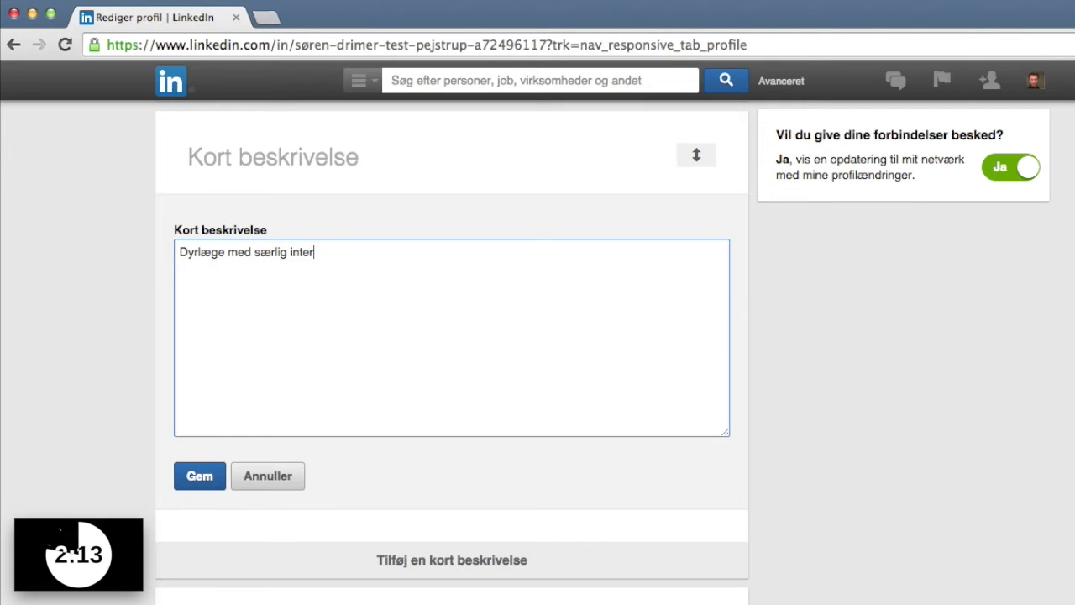
type("teresse for ortopæ")
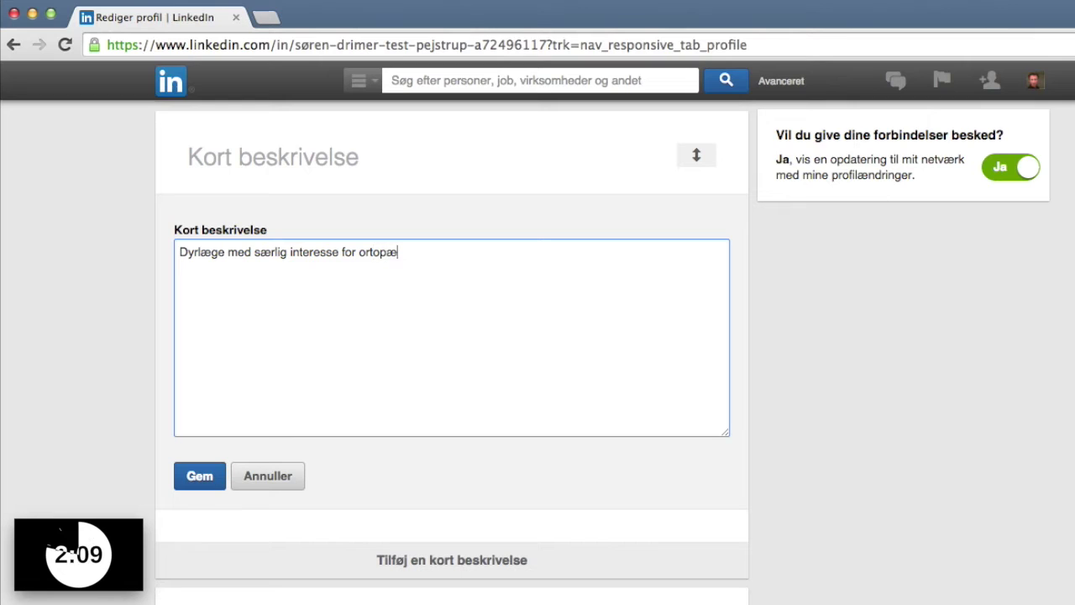
type("di, billeddiagnostik og neurologi.")
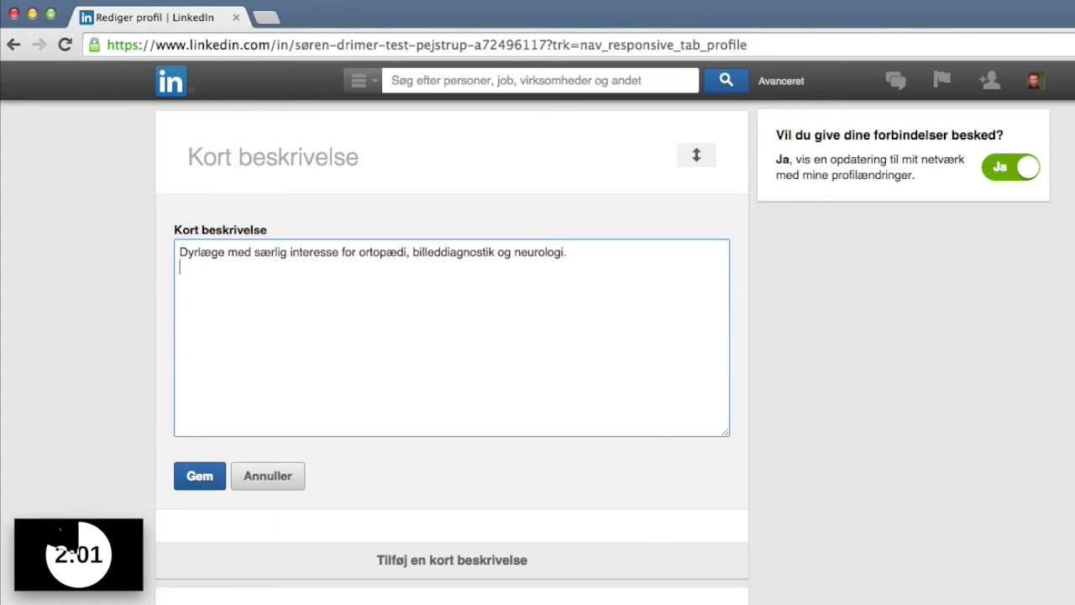
type("Udvikler på hjemmesider: SpørgDyrlægen.dk")
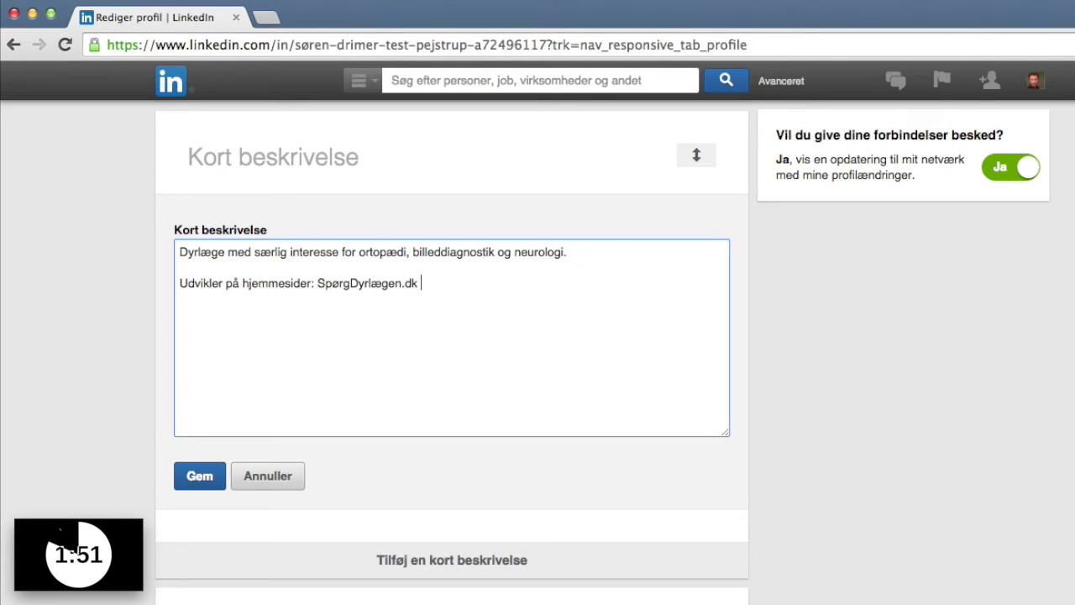
type("ccesIVetp")
key("BackSpace")
type("raksis.")
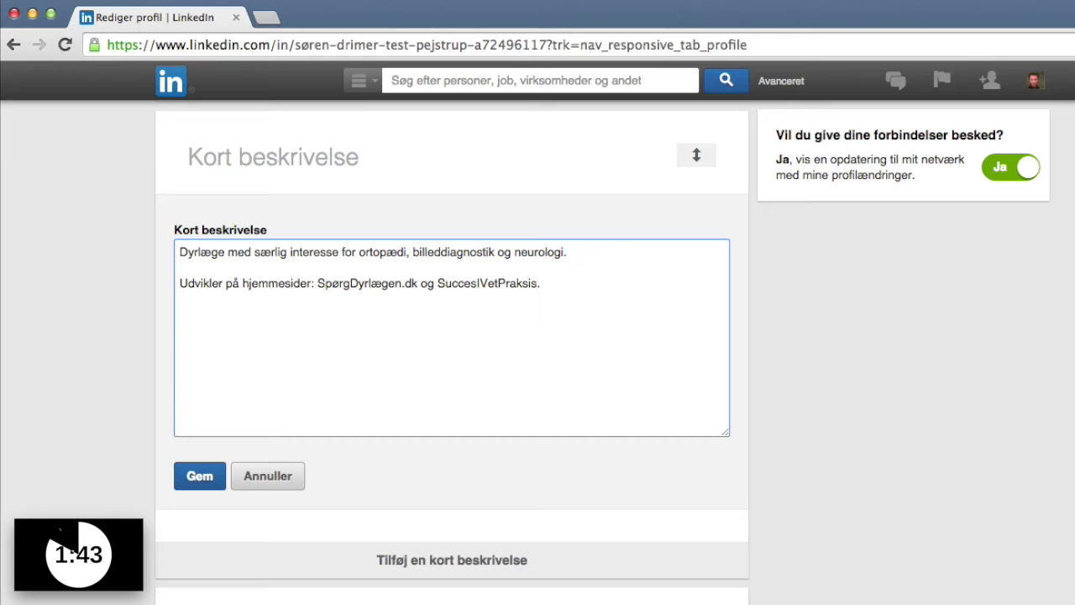
type("dk  Far til 2 friske drenge.")
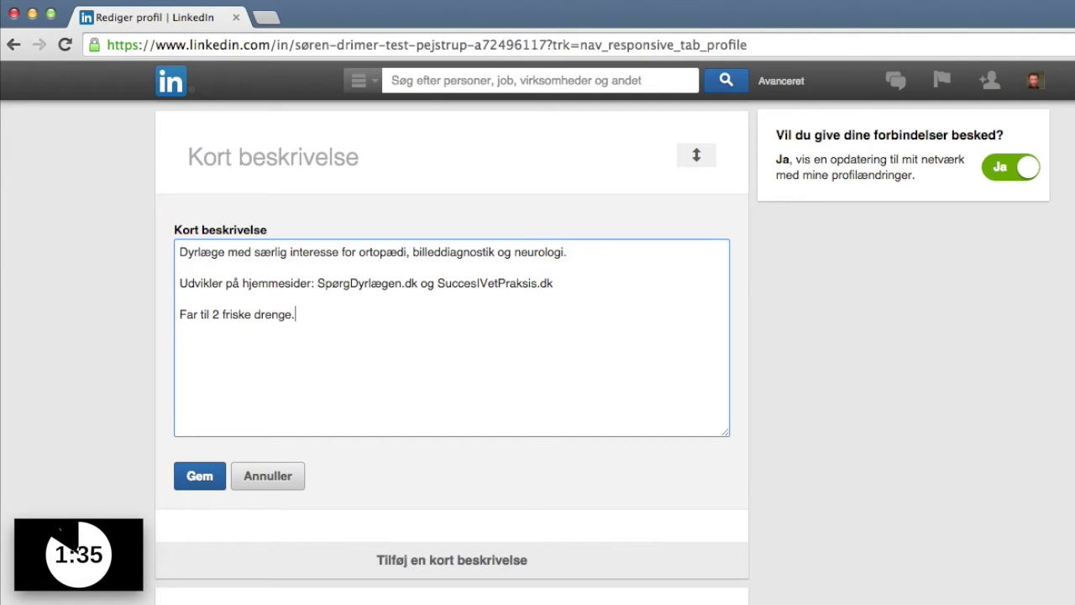
left_click(198, 475)
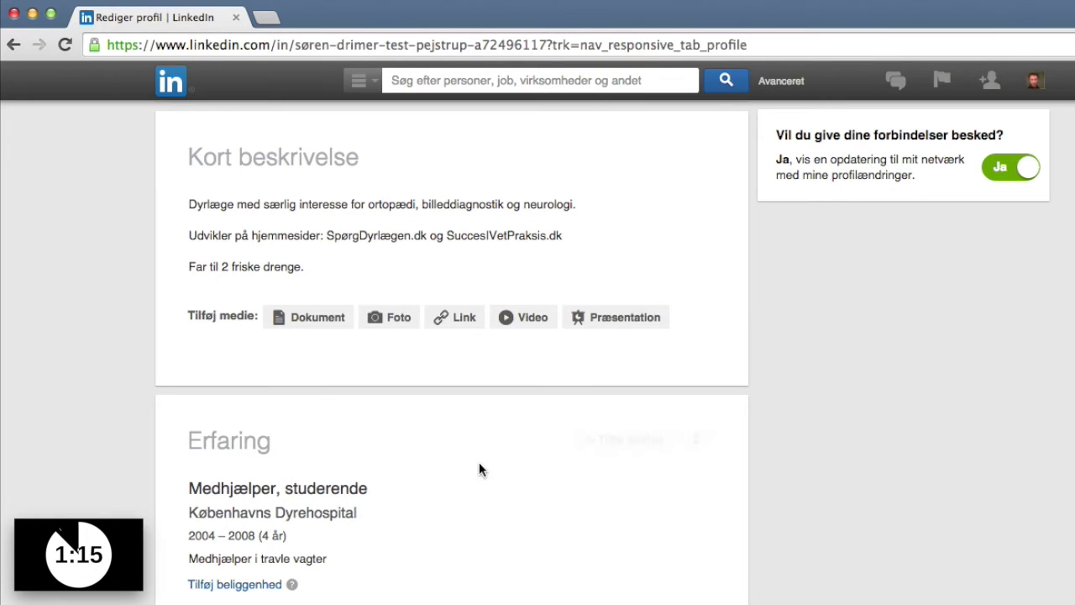
Expand the Føj en sektion list with Vis mere and scroll down to the Projekter card.
scroll(530, 492, "down", 1)
scroll(533, 489, "down", 5)
scroll(532, 482, "down", 1)
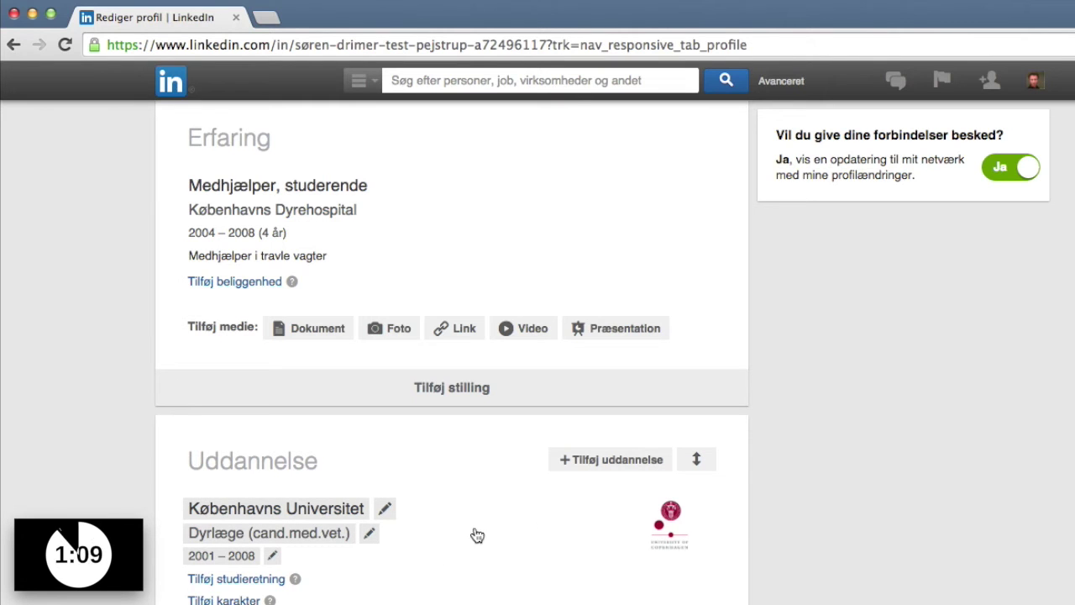
scroll(480, 533, "up", 10)
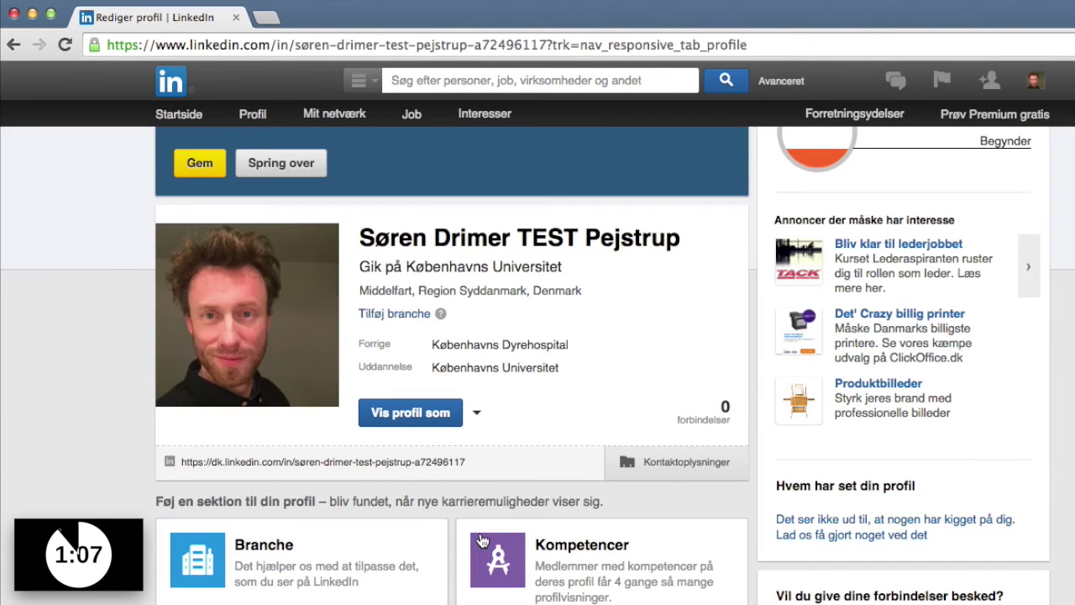
scroll(430, 547, "down", 1)
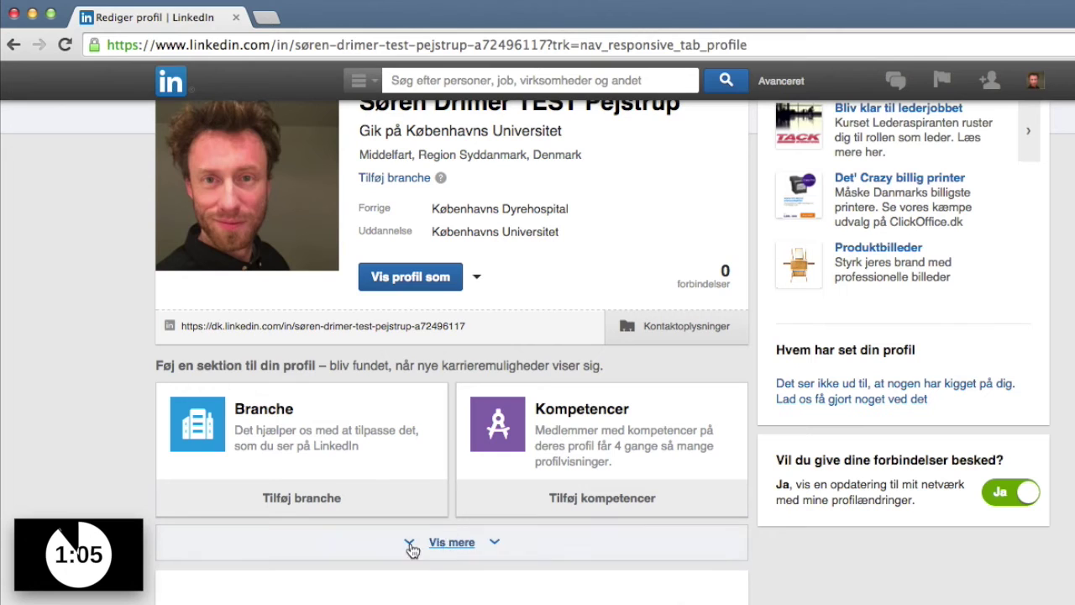
left_click(456, 543)
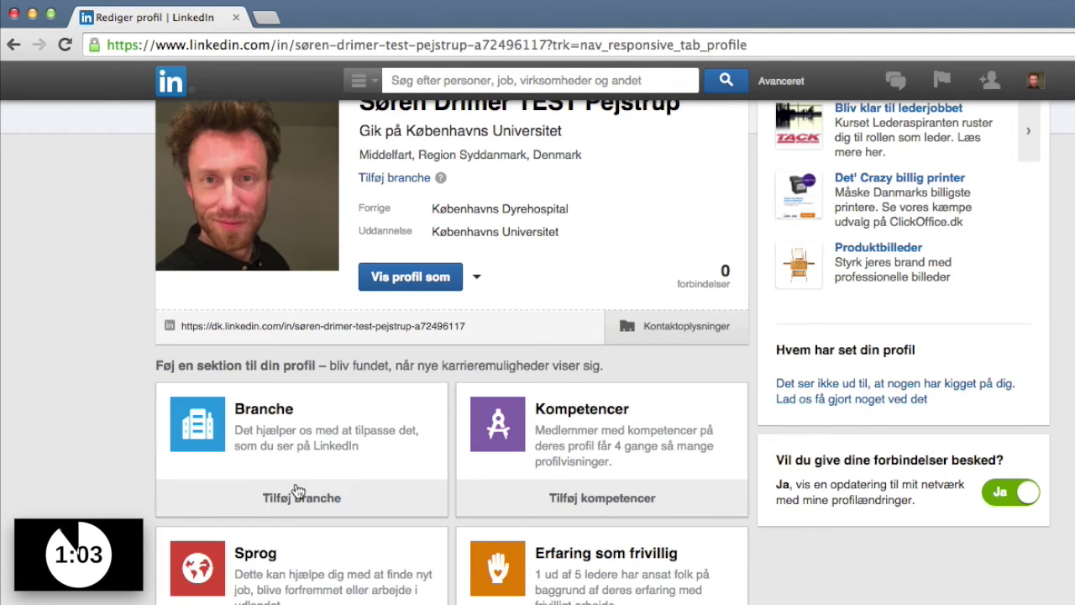
scroll(230, 476, "down", 5)
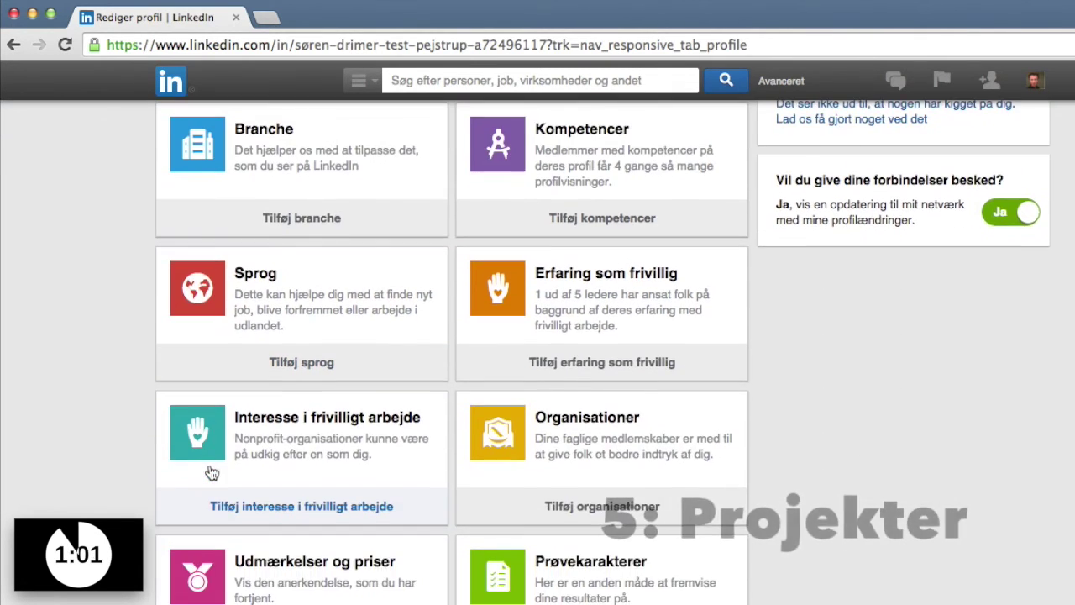
scroll(211, 470, "down", 3)
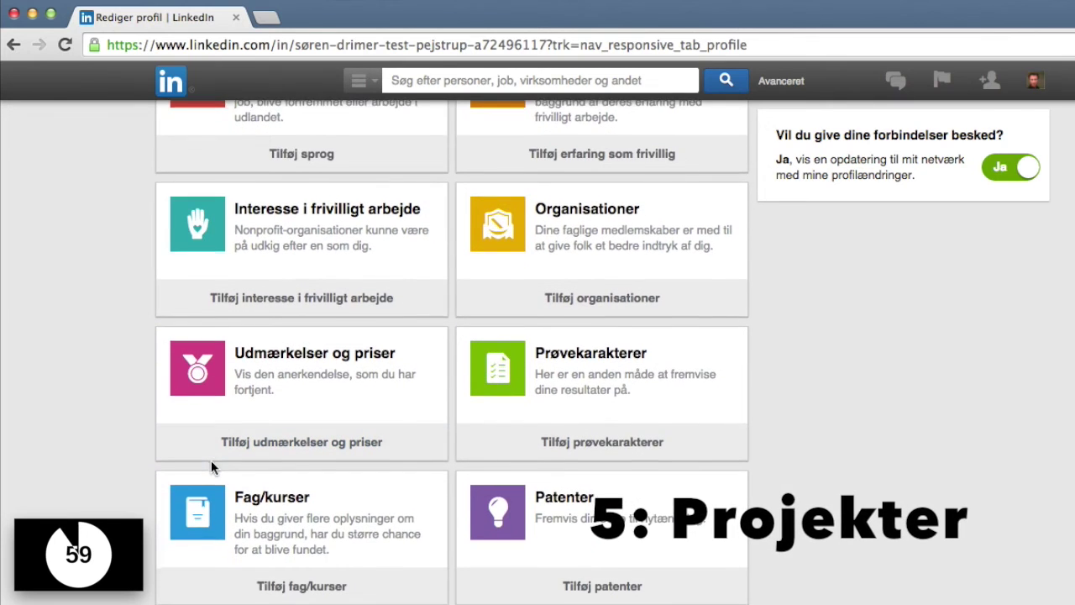
scroll(210, 469, "down", 5)
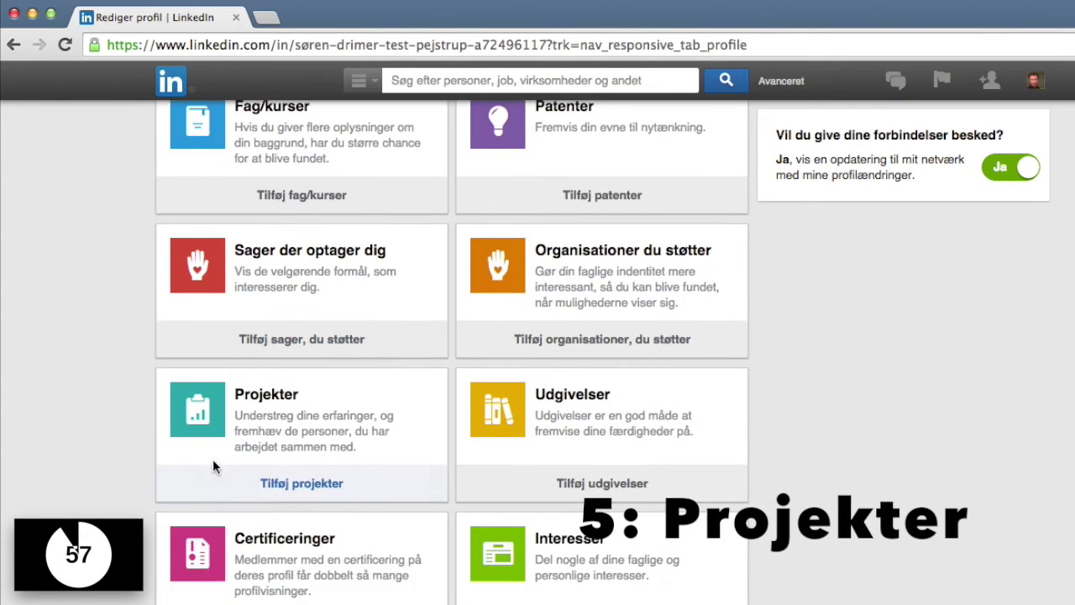
scroll(233, 480, "down", 1)
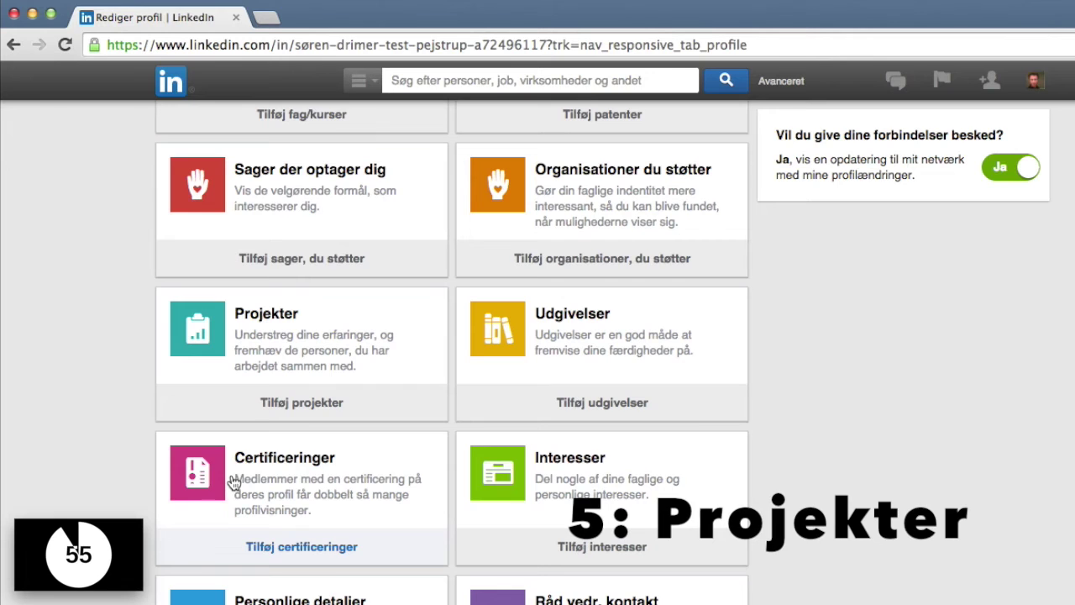
Add a project named 'Smedierevyen' linked to the Københavns Universitet studies.
left_click(283, 404)
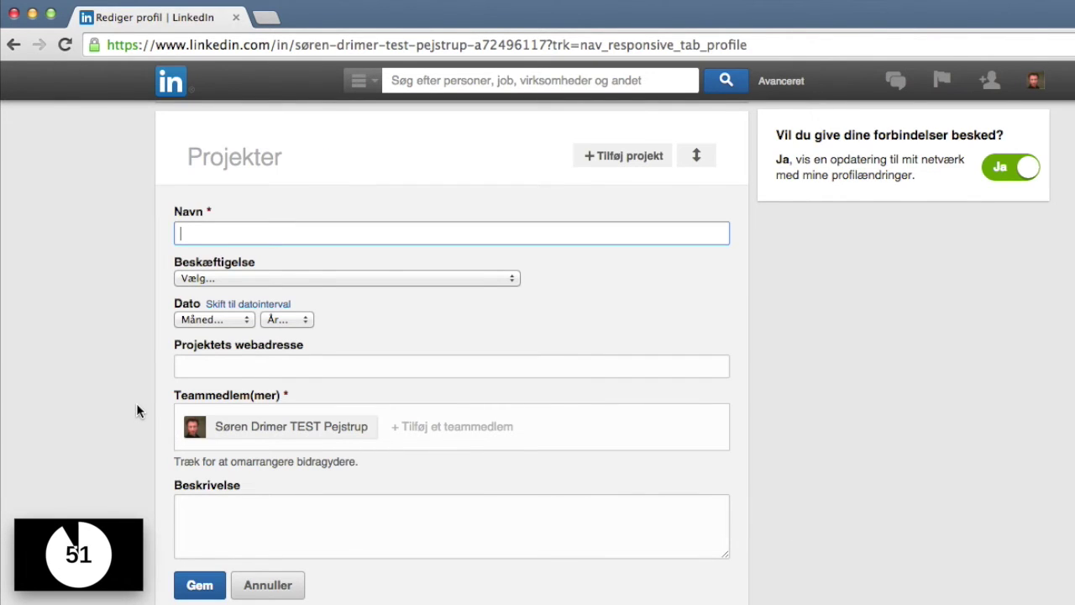
type("S")
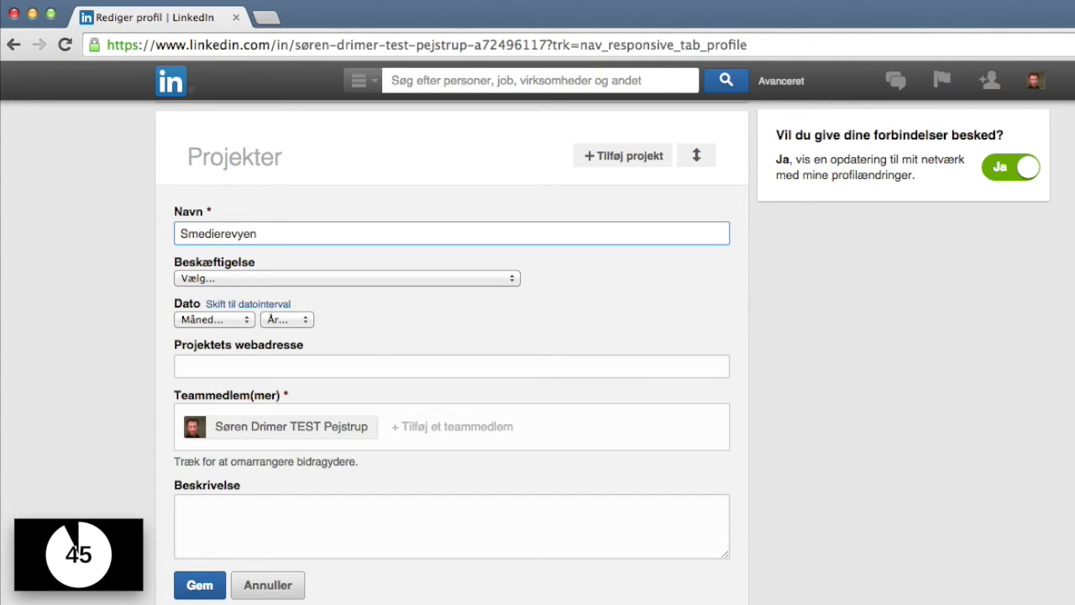
type("medierevyen")
left_click(202, 278)
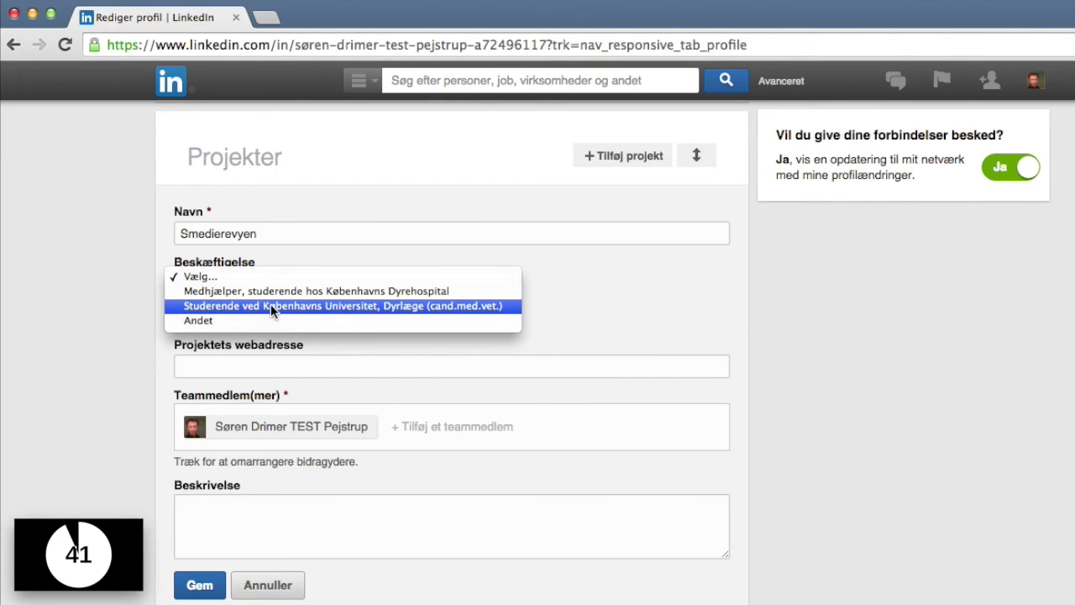
left_click(220, 306)
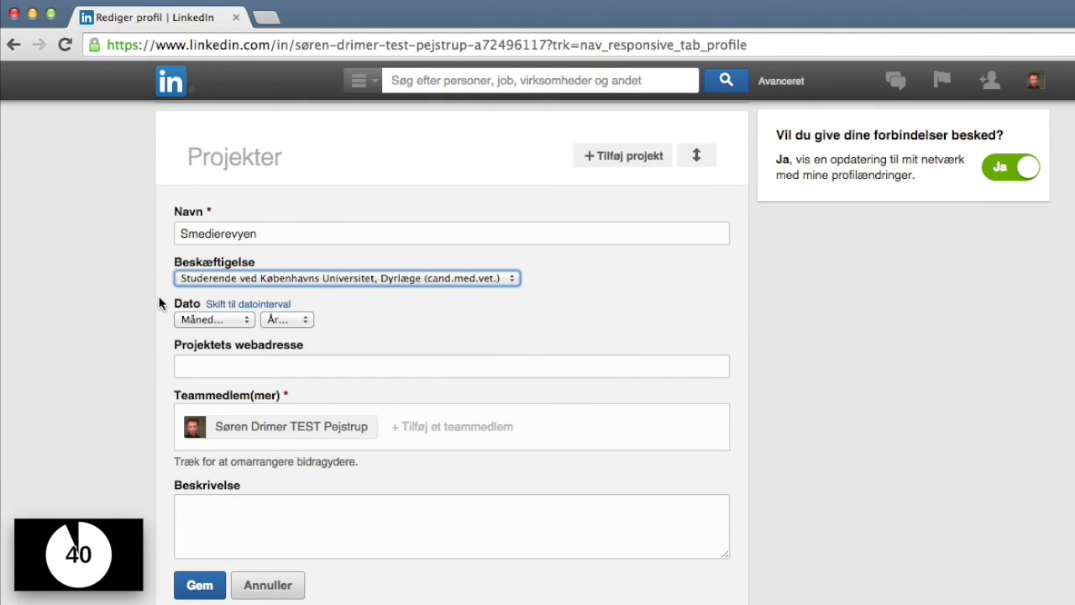
Set the project's date range to start 2002 and end 2006, not ongoing.
left_click(280, 320)
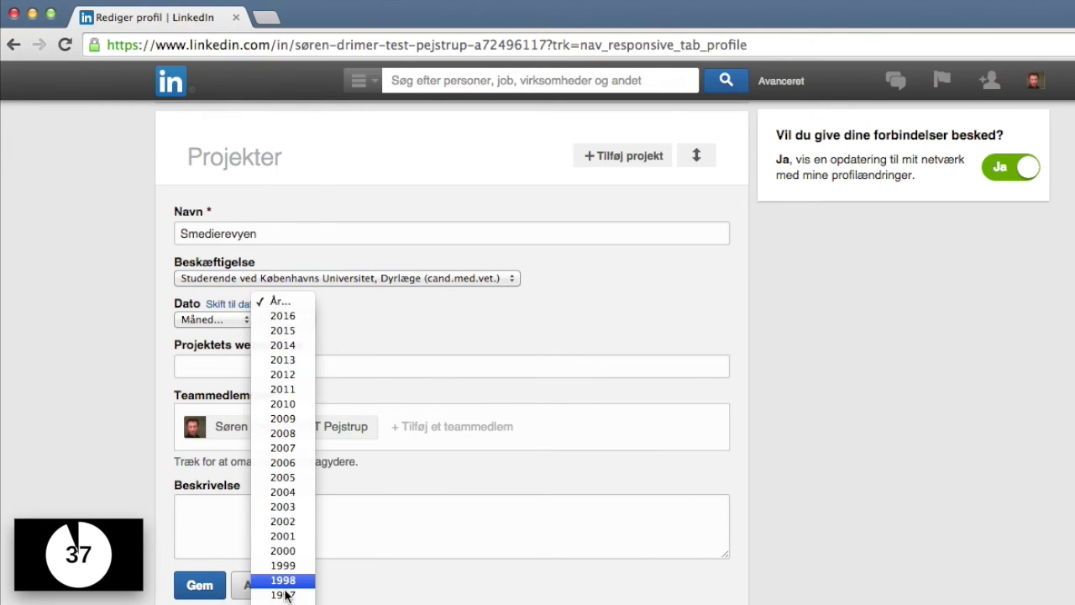
scroll(286, 588, "down", 5)
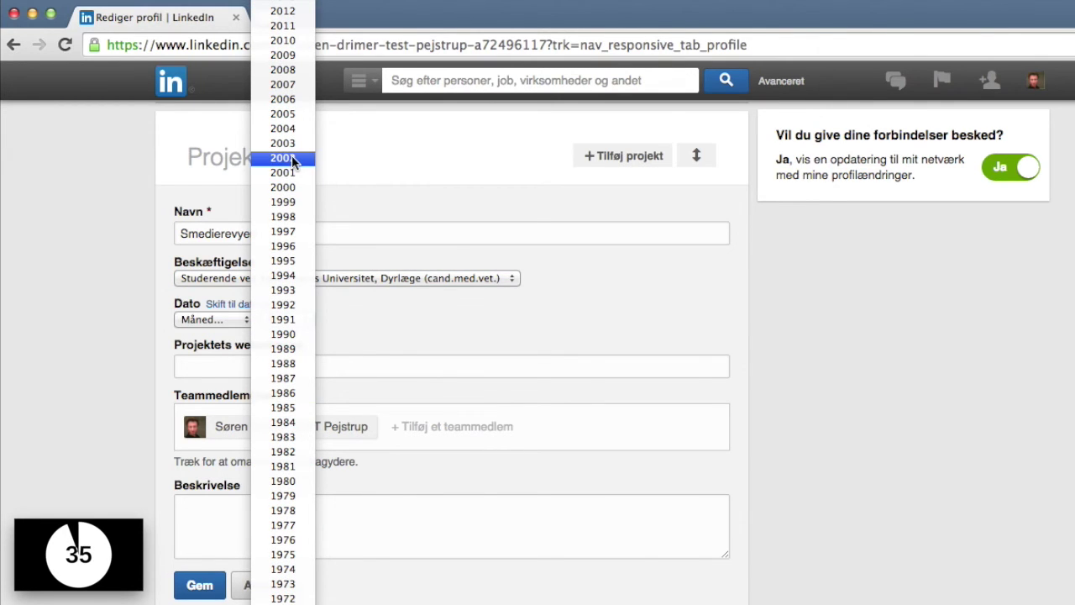
left_click(291, 158)
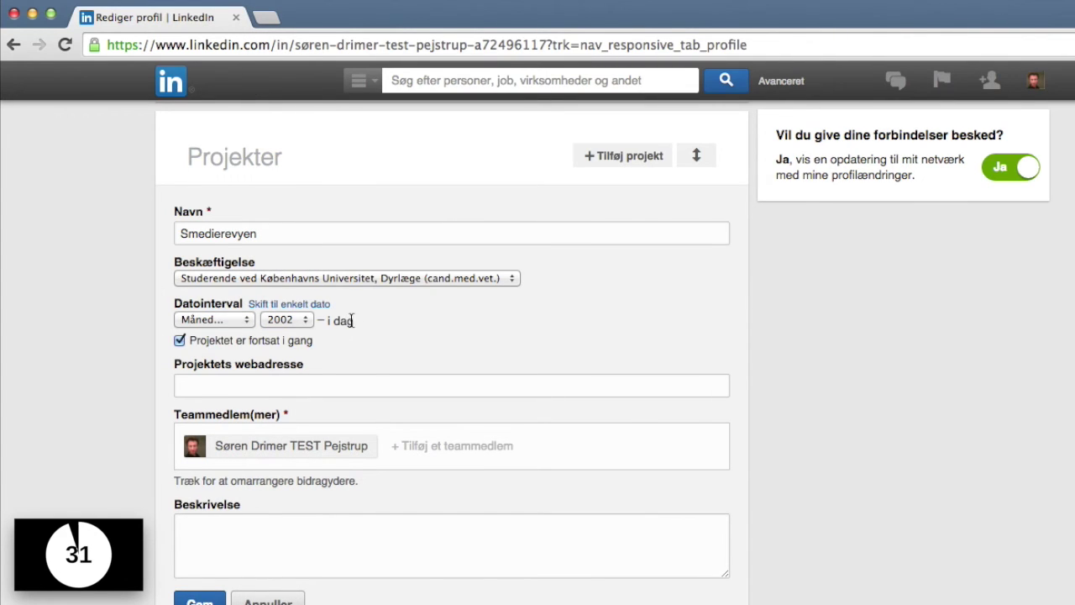
left_click(193, 344)
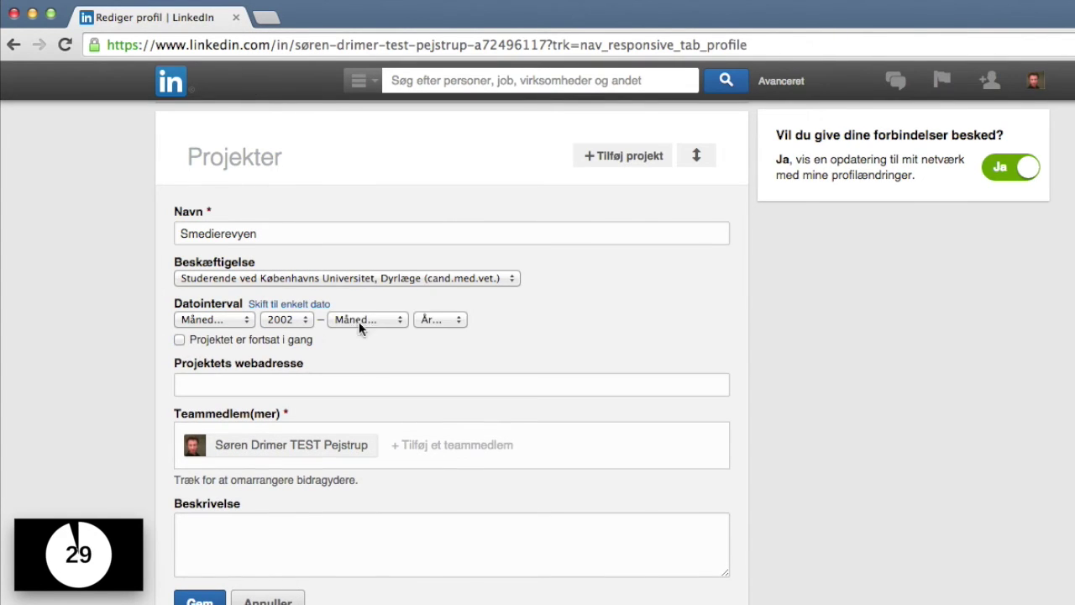
left_click(434, 319)
scroll(437, 579, "down", 10)
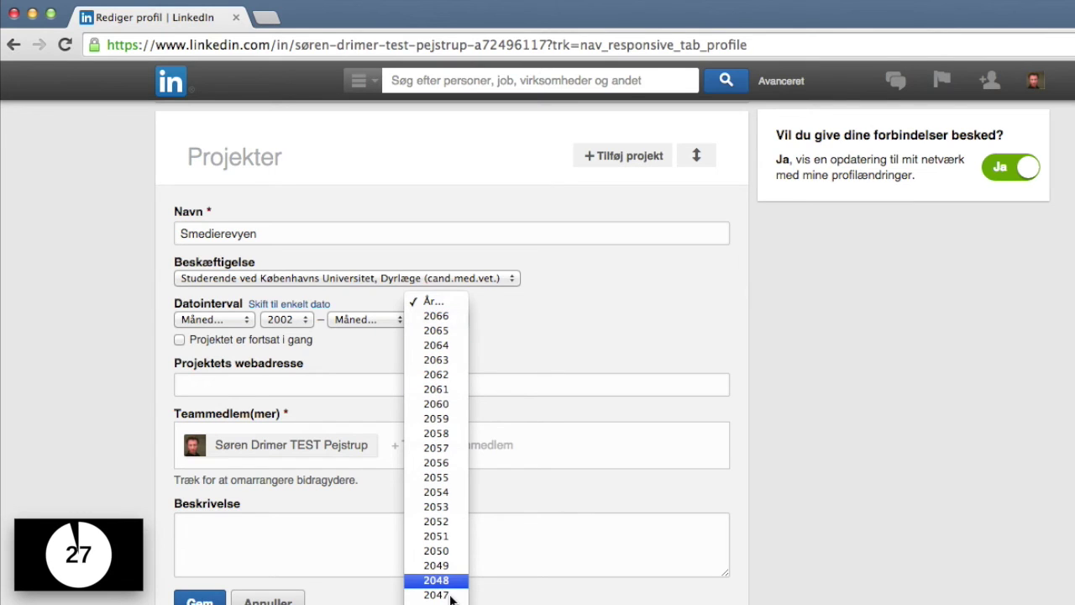
scroll(449, 592, "down", 10)
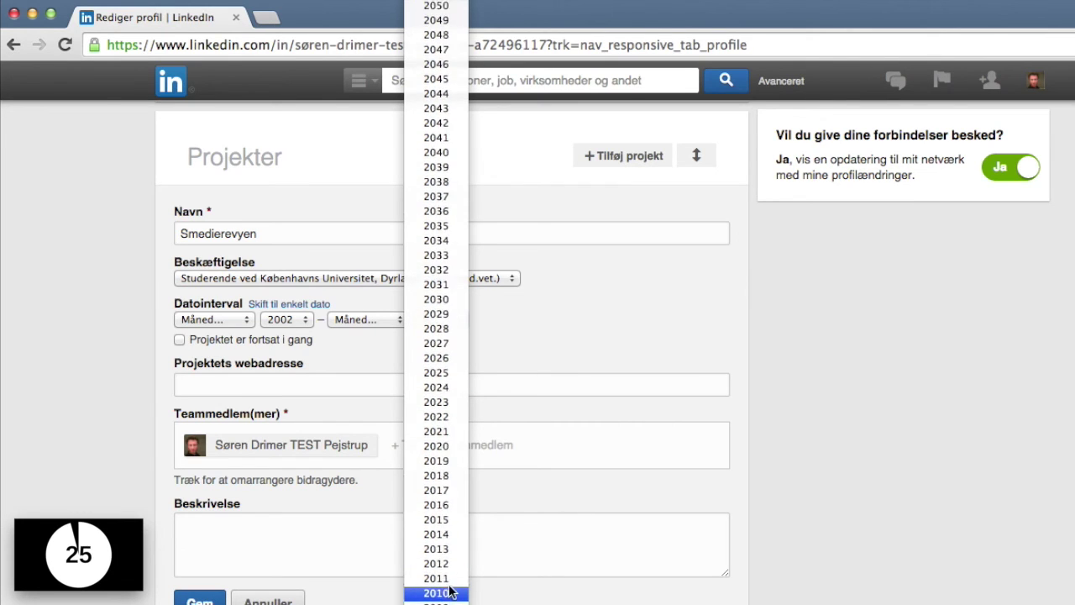
scroll(449, 588, "down", 1)
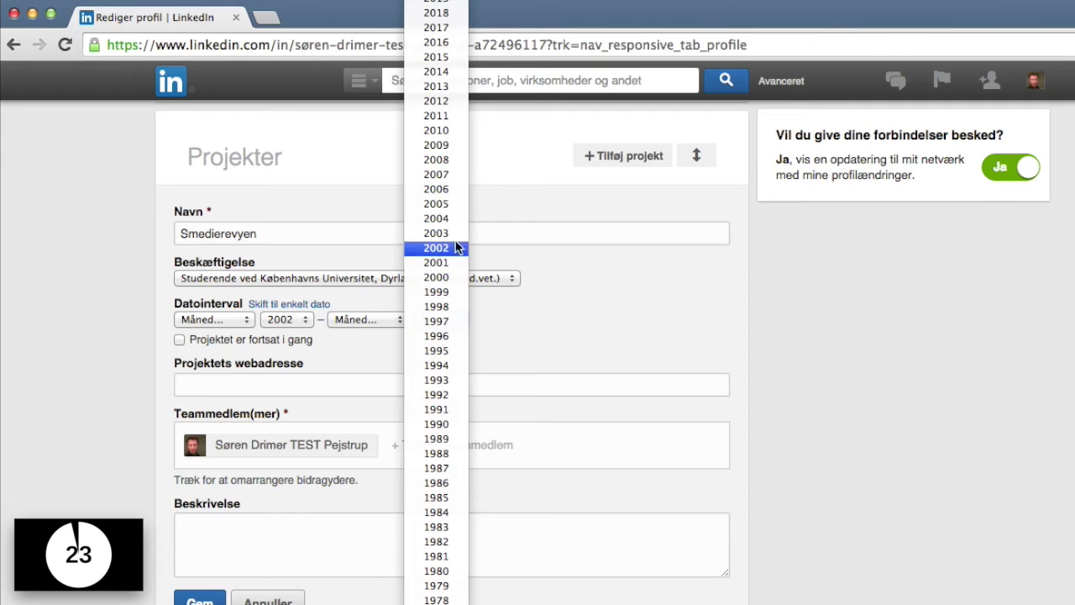
key("Return")
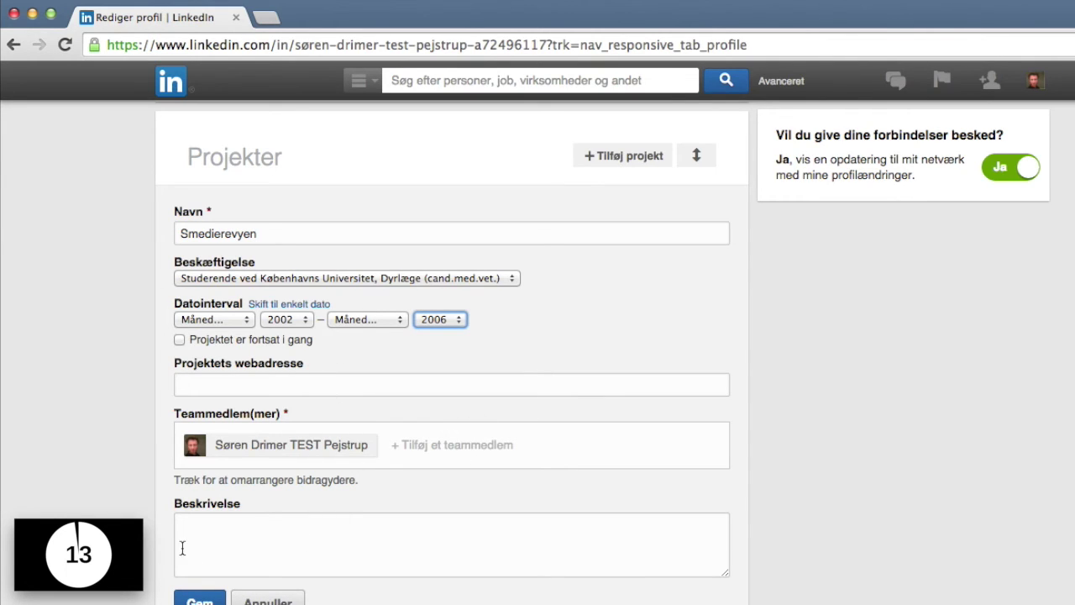
Save the Smedierevyen project entry and scroll back to the top of the profile.
left_click(199, 600)
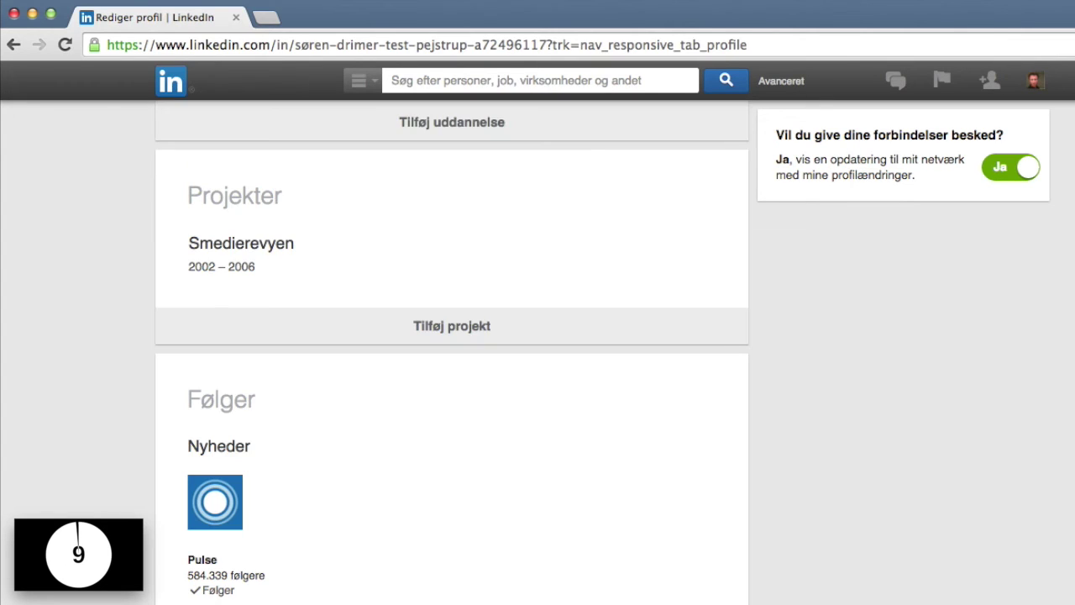
scroll(362, 418, "up", 1)
scroll(281, 389, "up", 10)
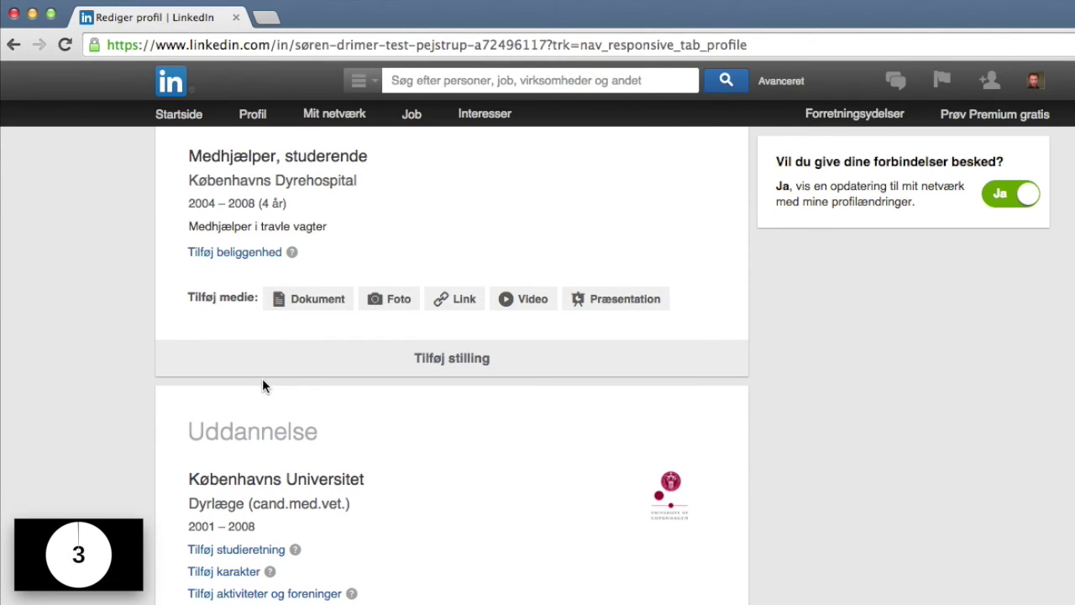
scroll(262, 382, "up", 7)
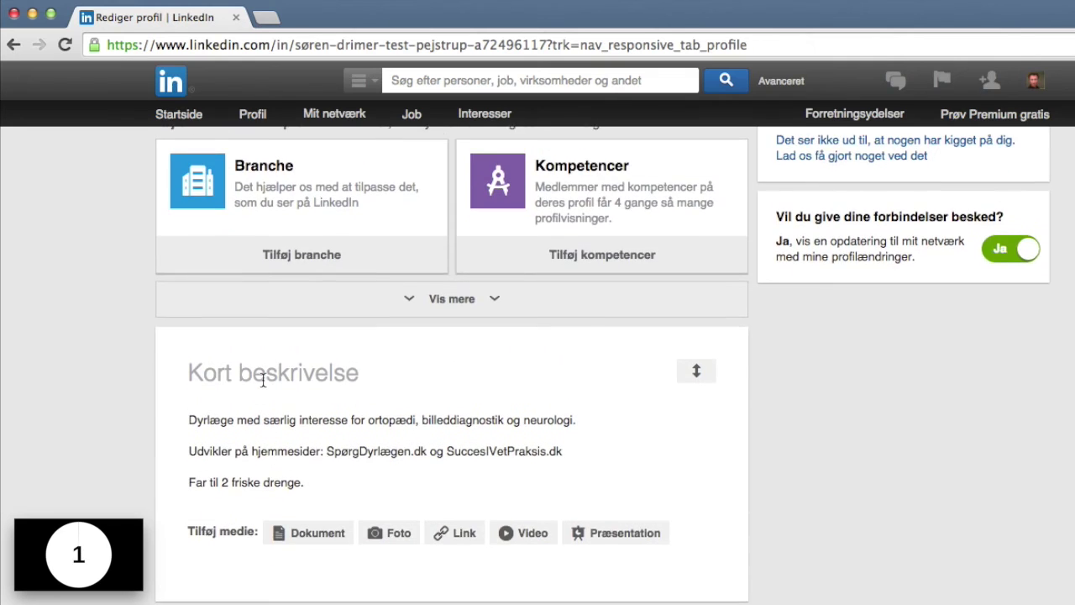
scroll(262, 380, "up", 3)
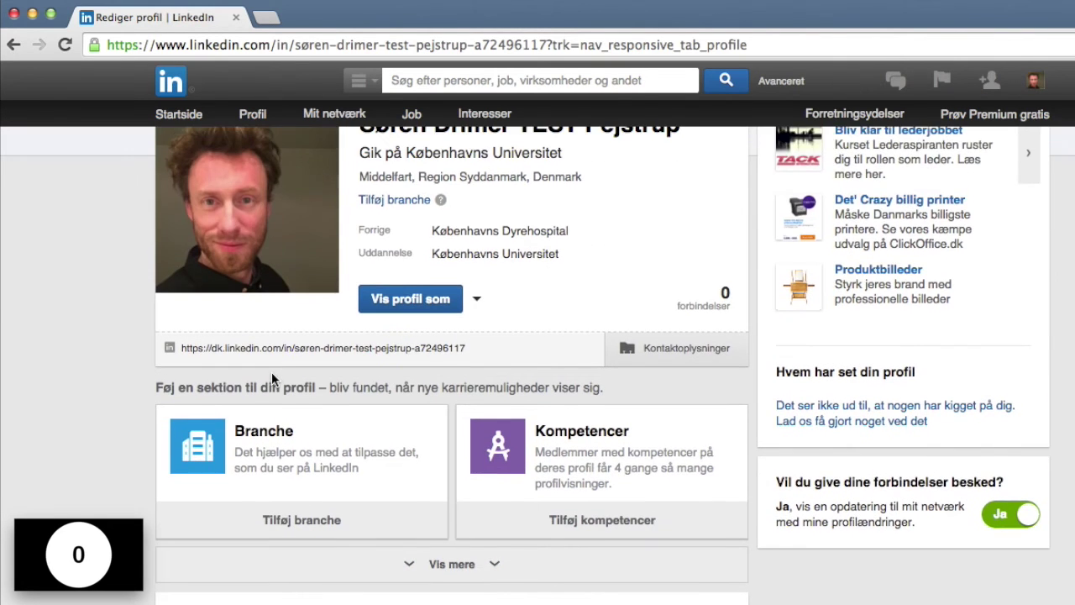
scroll(271, 374, "up", 4)
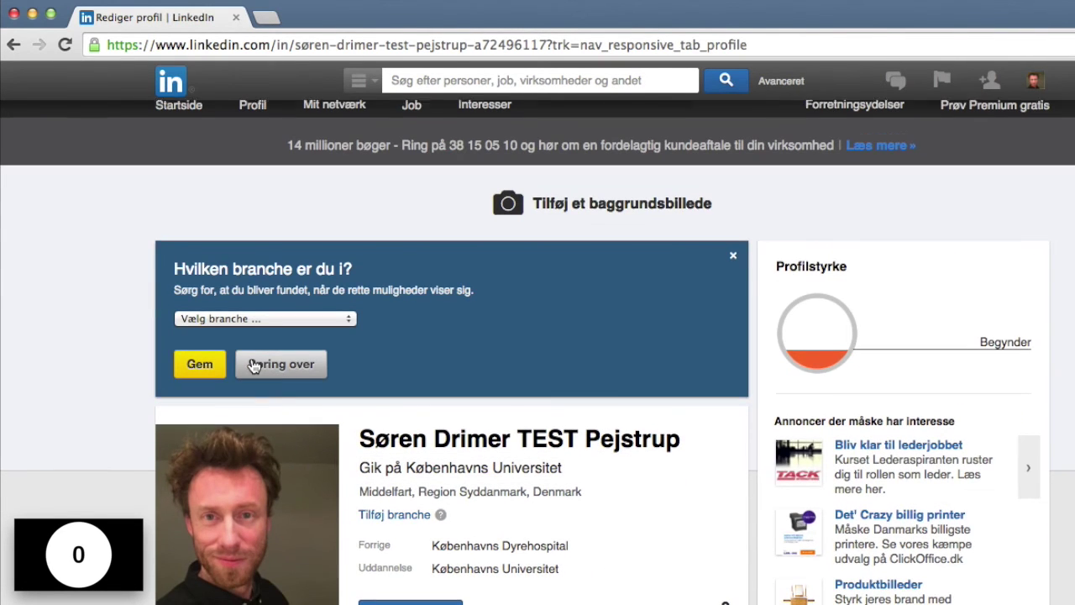
scroll(282, 345, "down", 1)
Search for the veterinarian by name, open their profile, and show its extra actions menu.
left_click(529, 80)
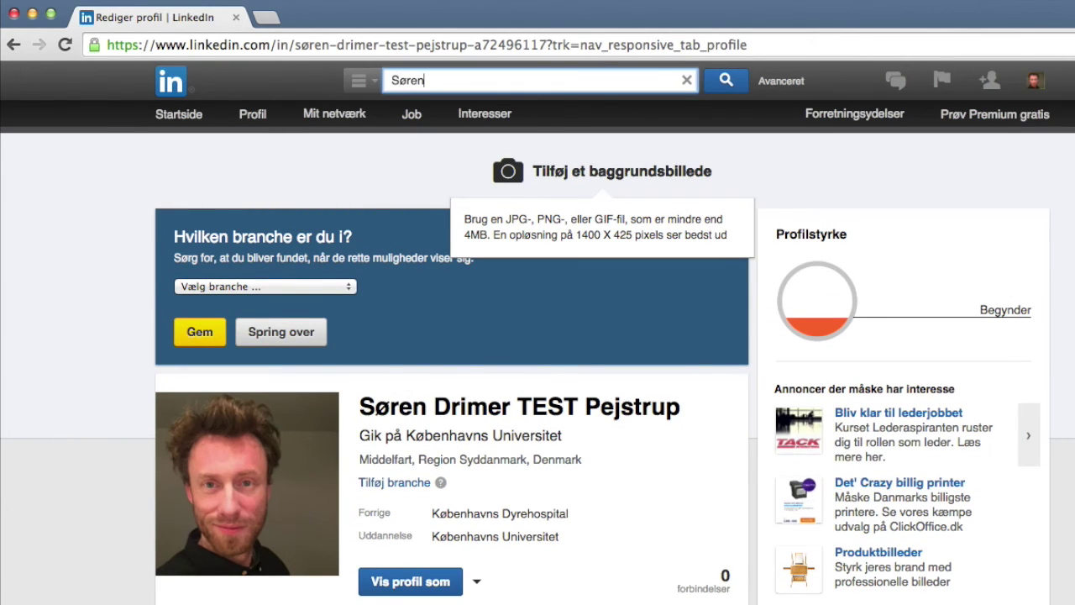
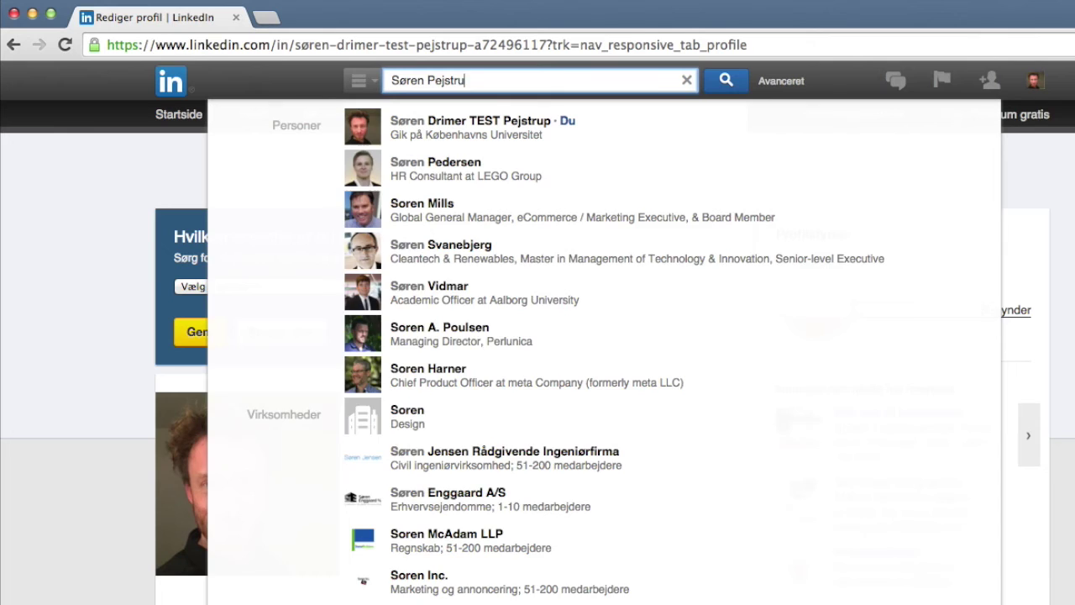
left_click(367, 172)
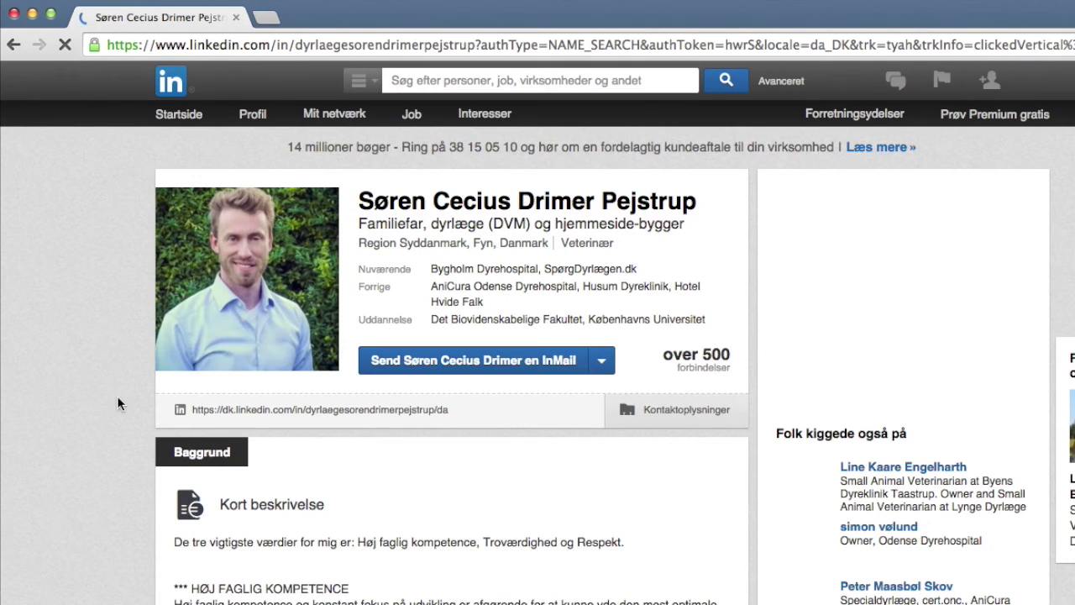
scroll(377, 456, "down", 5)
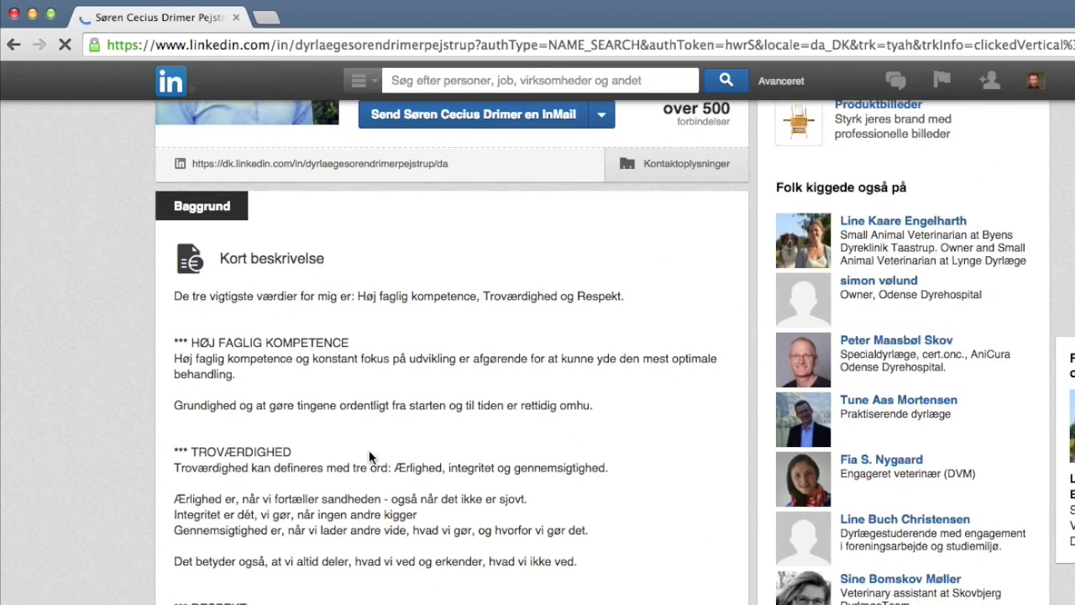
scroll(368, 453, "up", 5)
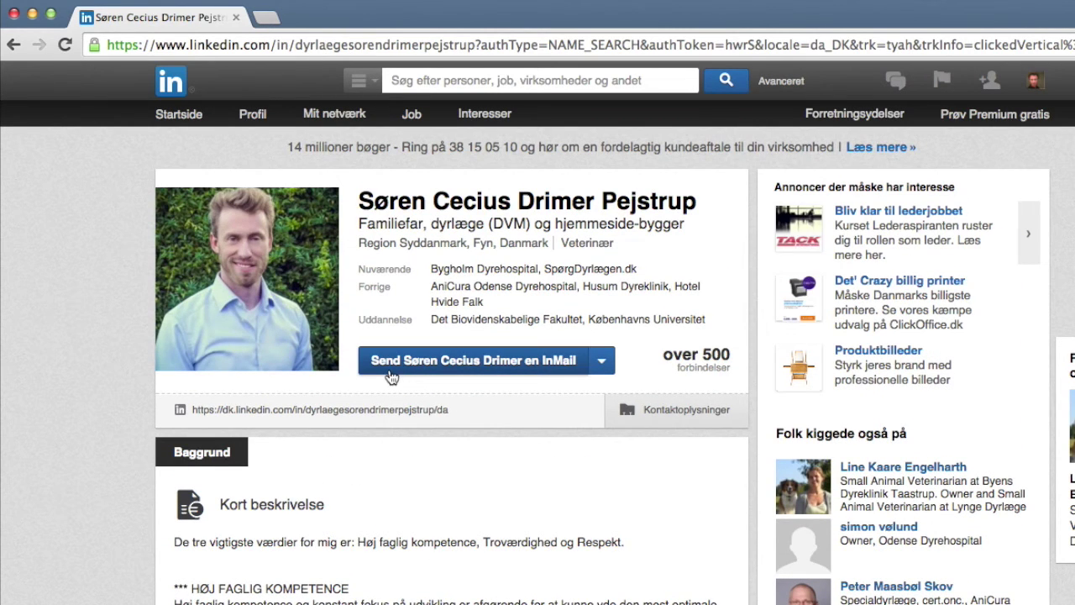
left_click(600, 361)
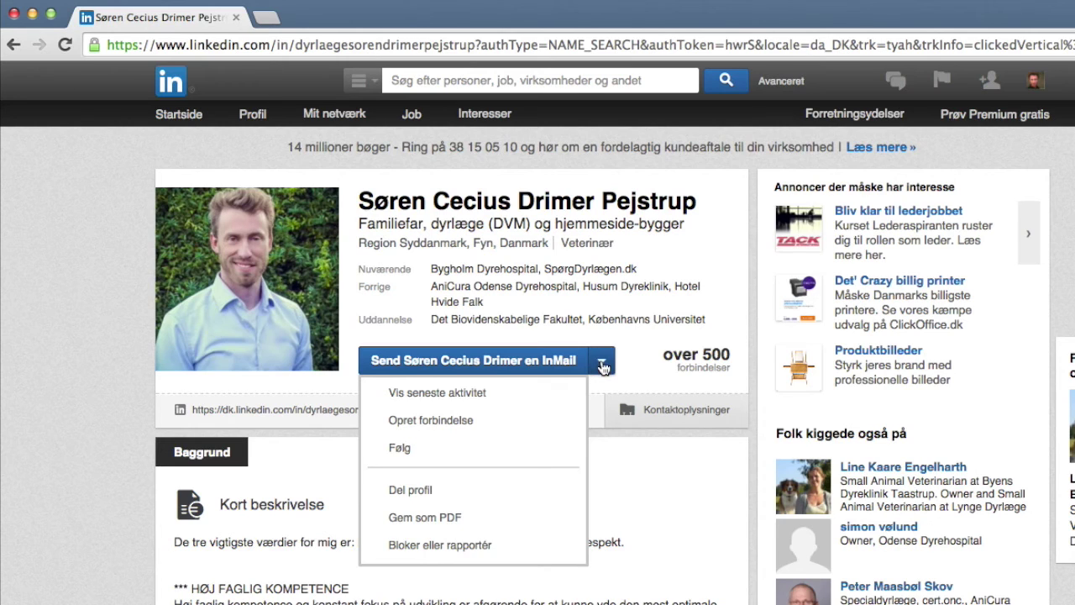
Send a connection invitation marked 'Ven' with the note 'Jeg har set din video.'.
left_click(464, 426)
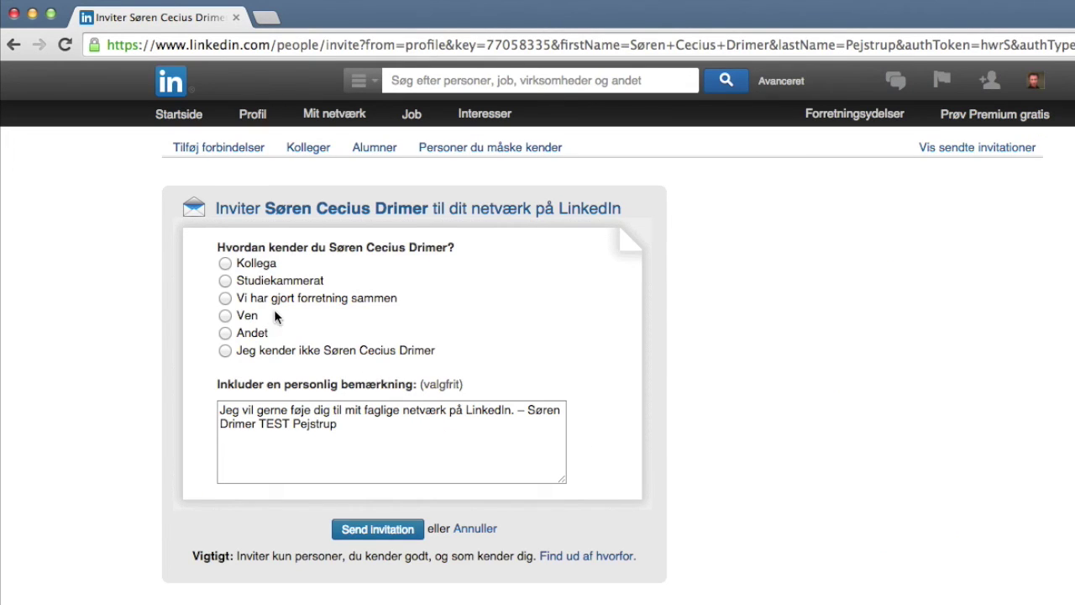
left_click(227, 281)
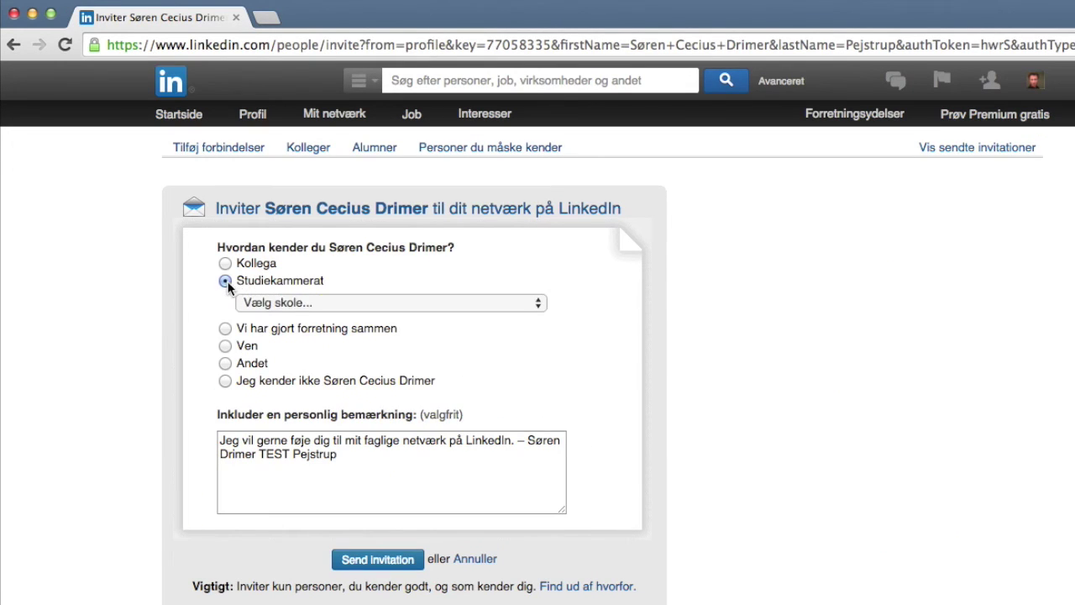
left_click(284, 304)
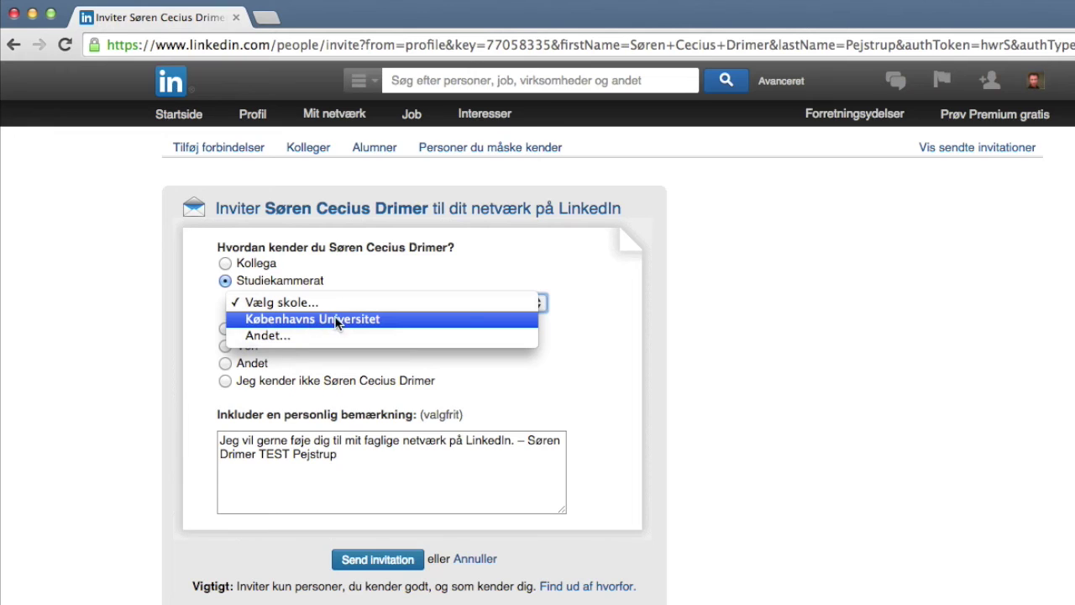
left_click(222, 348)
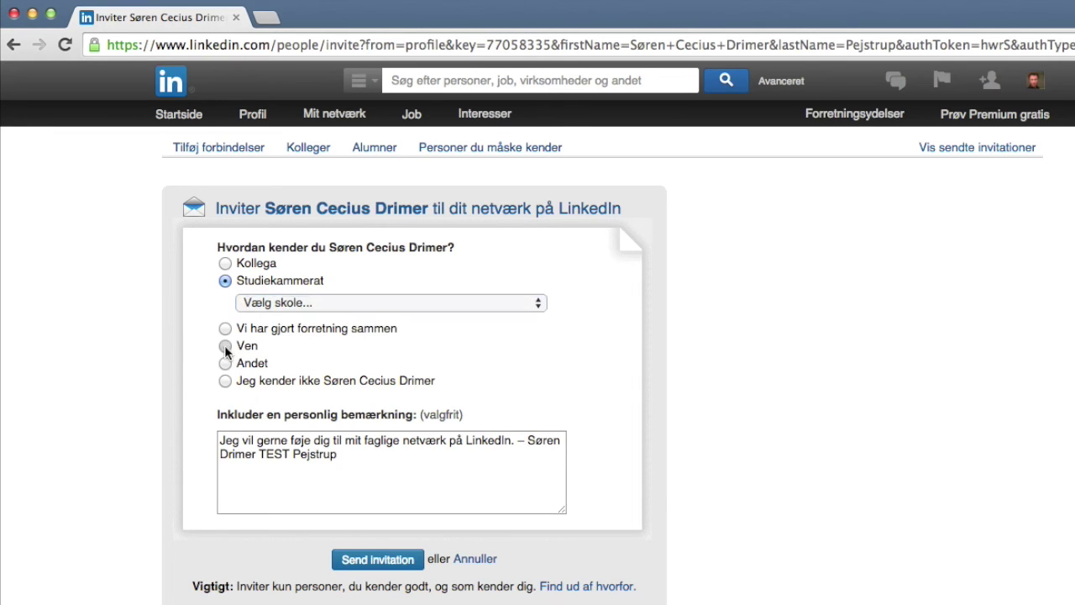
left_click(224, 345)
left_click_drag(353, 425, 179, 406)
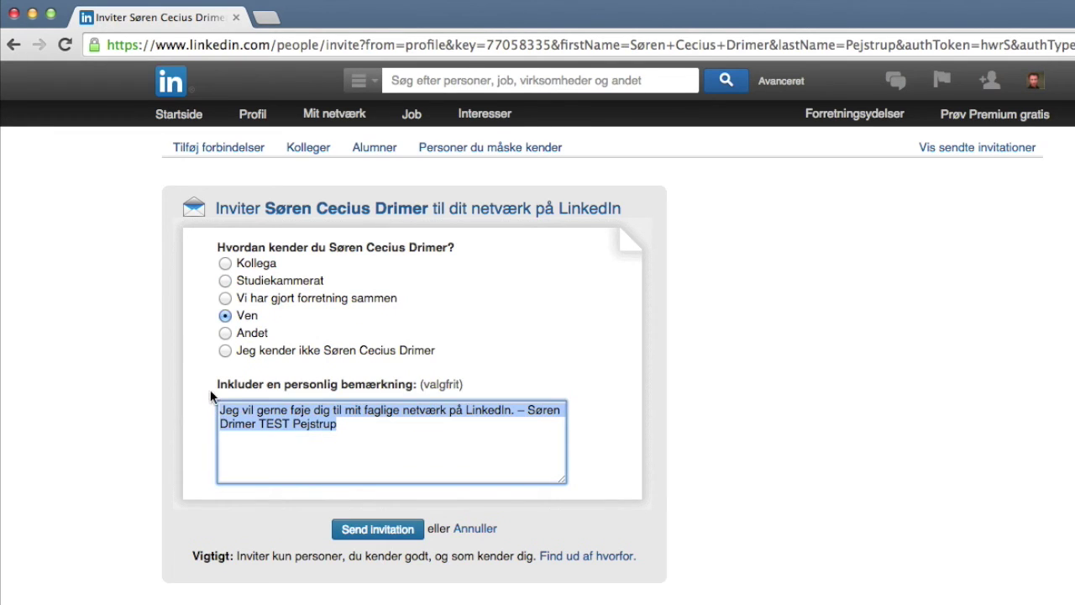
type("Jeg har set din video.")
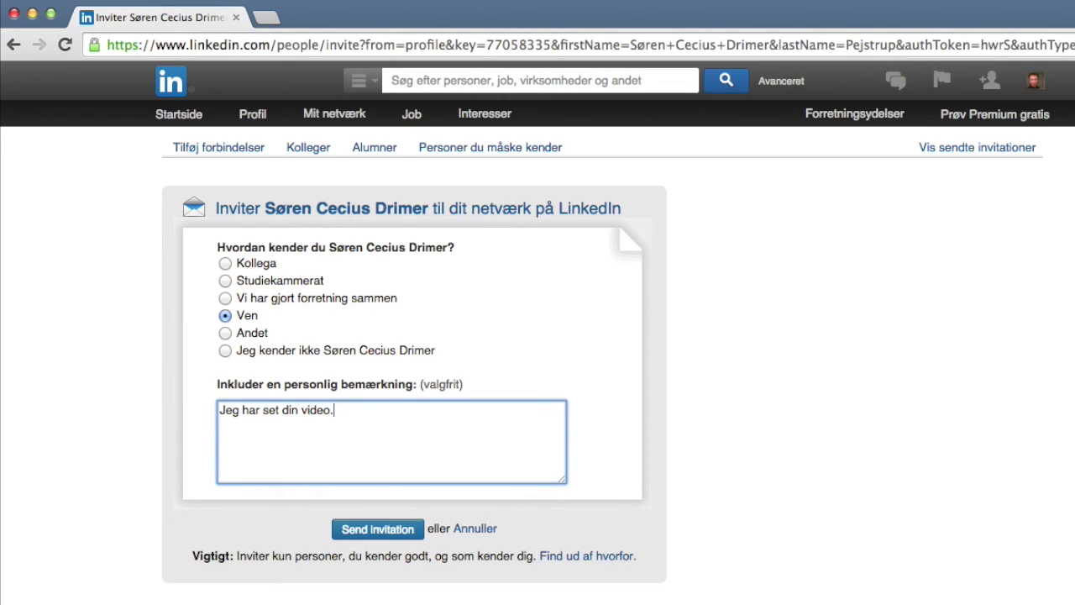
left_click(374, 527)
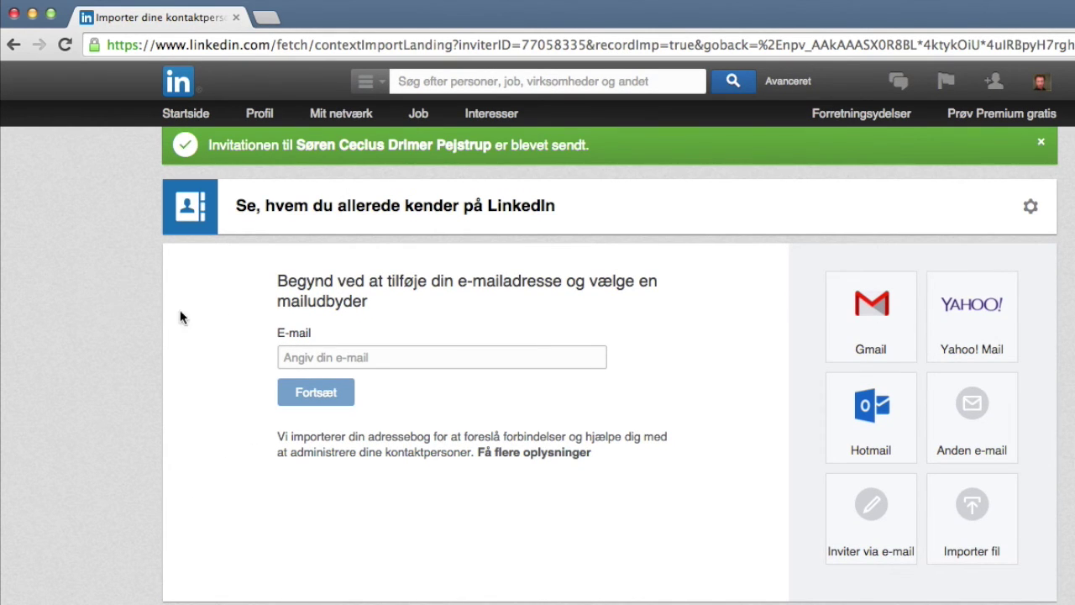
Request to join the group 'Dyrlæger og Dyrlægestuderende i DK.', then search for 'Succes Ivet'.
left_click(482, 81)
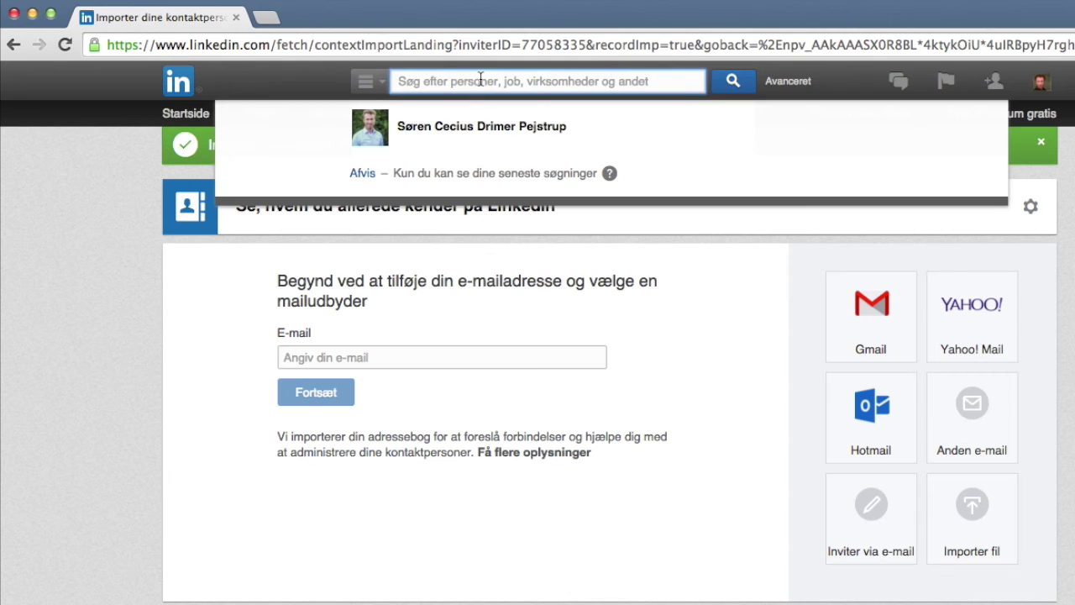
type("dyrl")
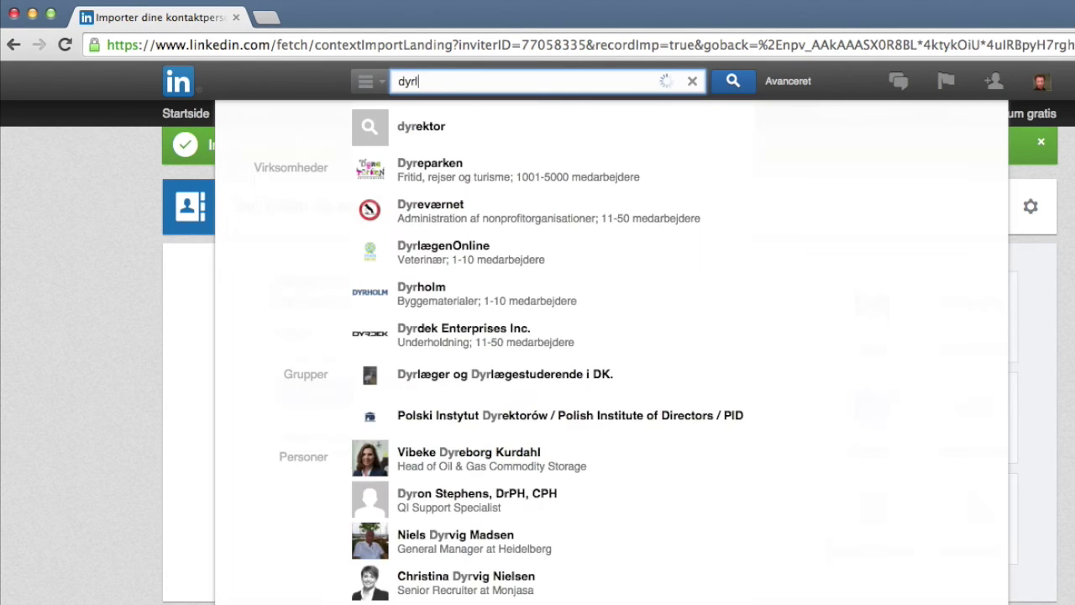
type("æger og dy")
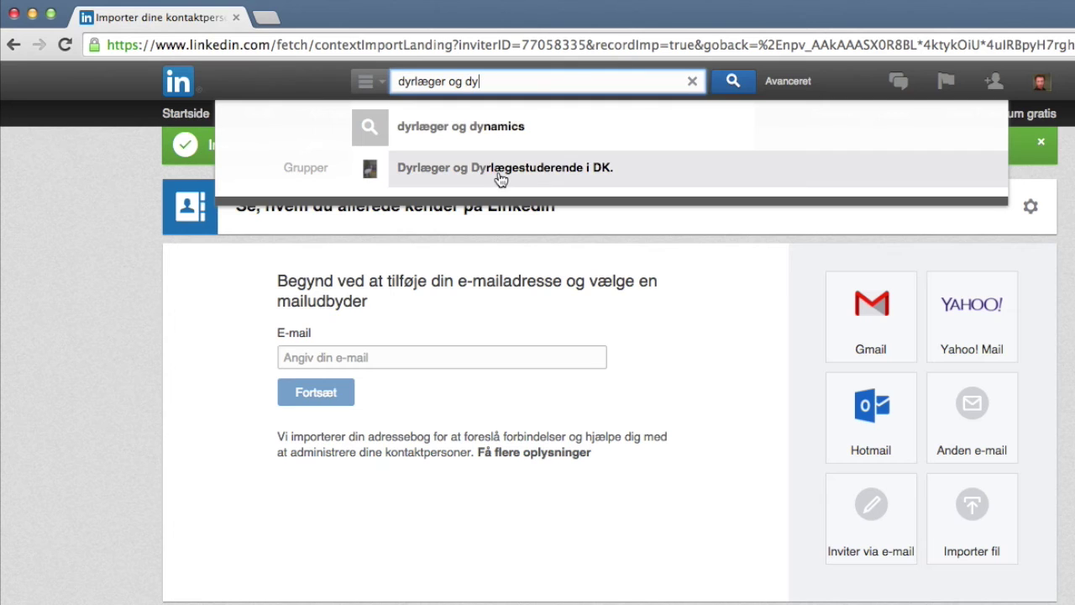
left_click(501, 176)
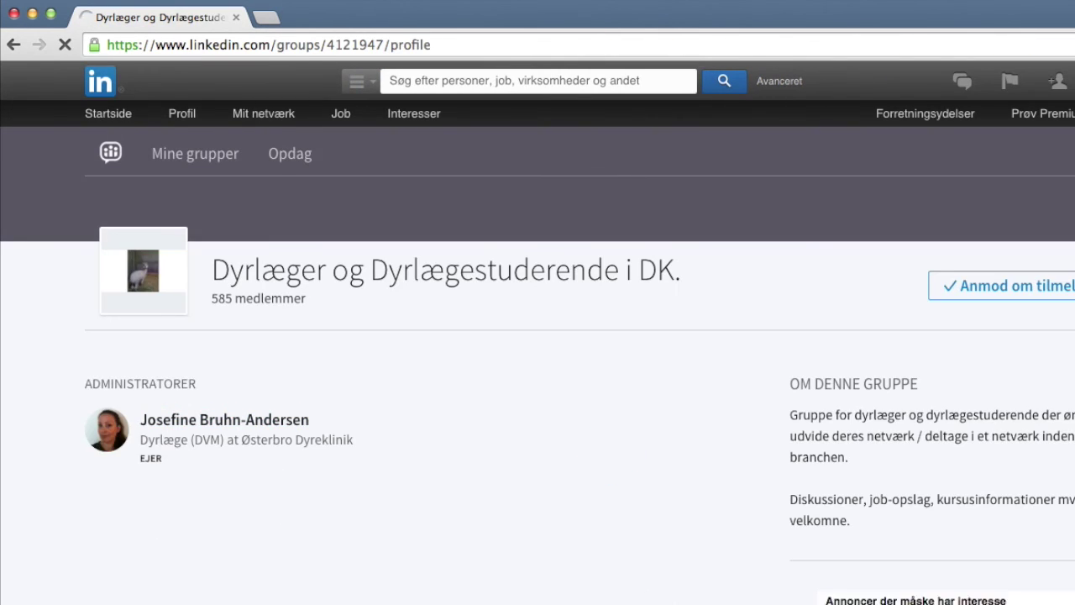
left_click(989, 287)
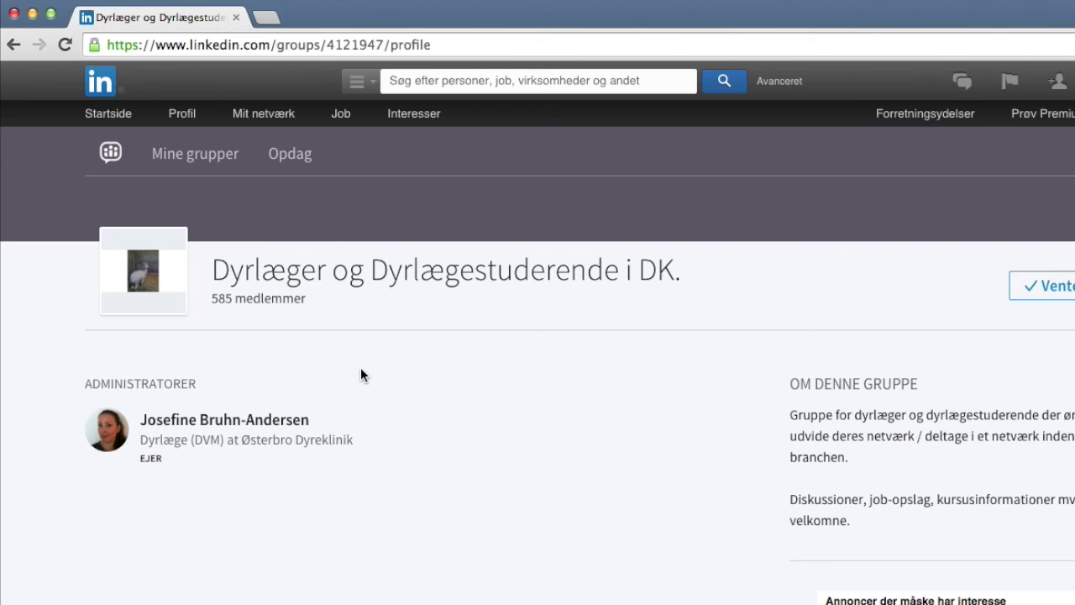
left_click(439, 81)
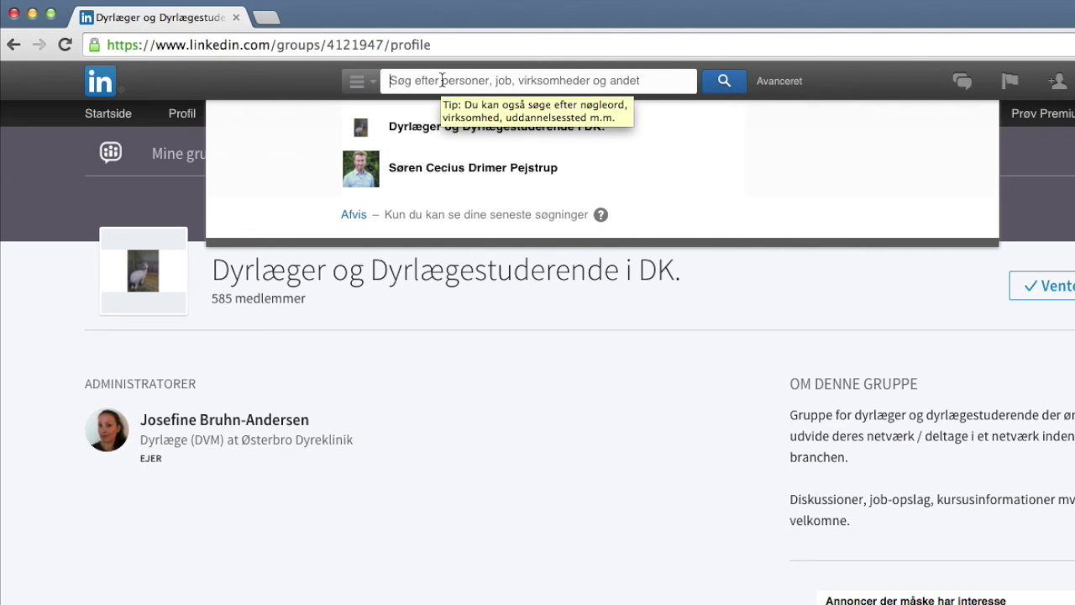
type("Succe")
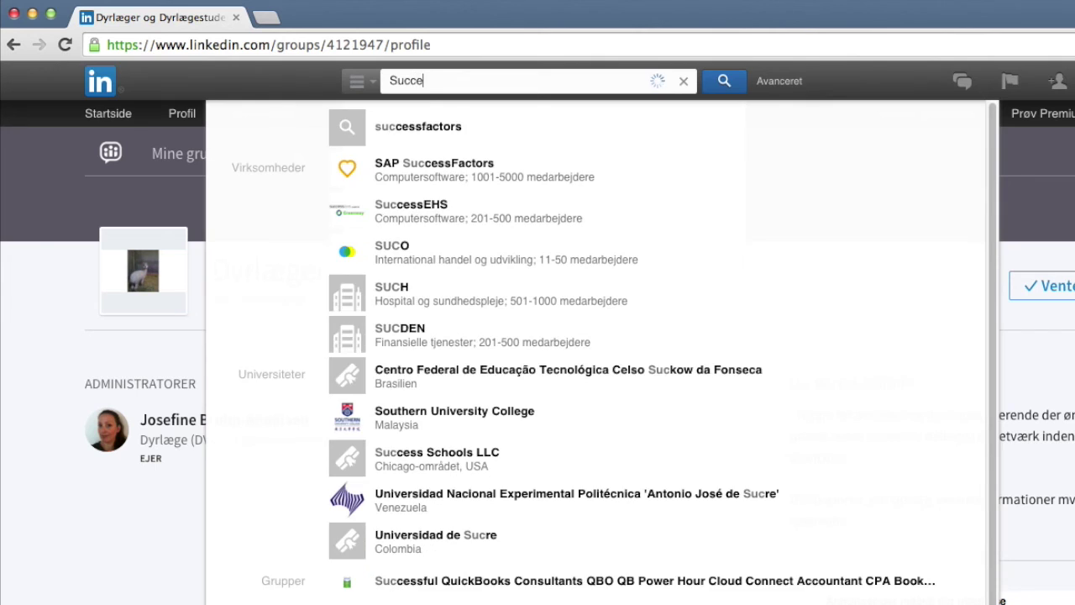
type("s Ivet")
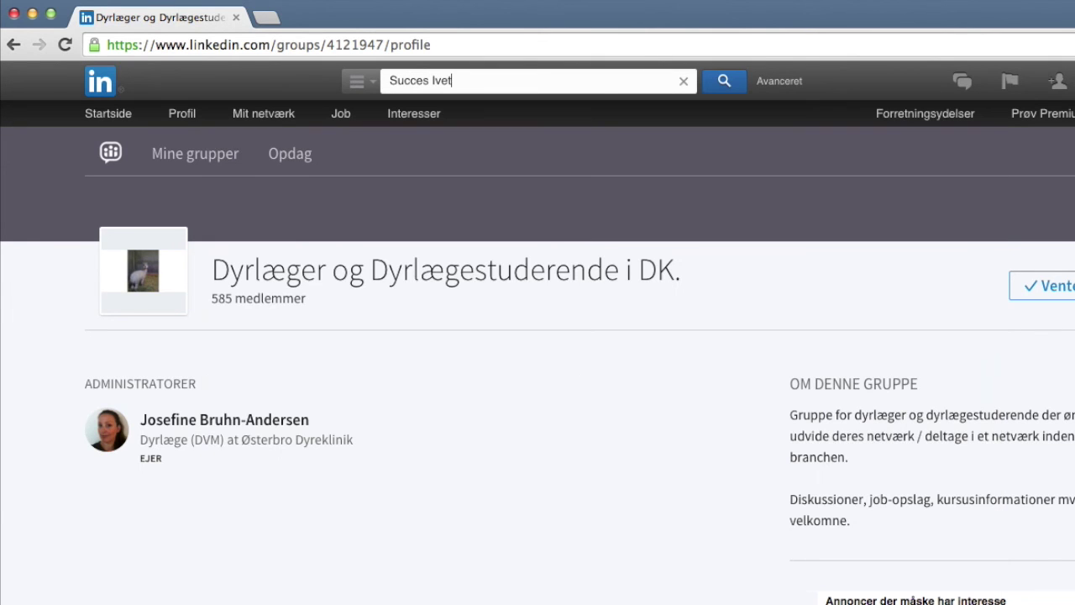